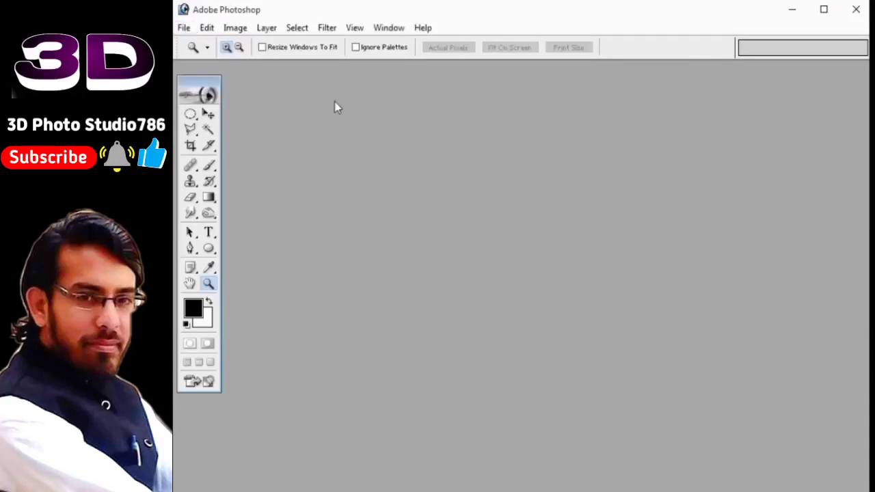
# Create Untitled-1 from the 1024 x 768 preset at 300 pixels/inch resolution
pyautogui.click(184, 28)
pyautogui.click(218, 43)
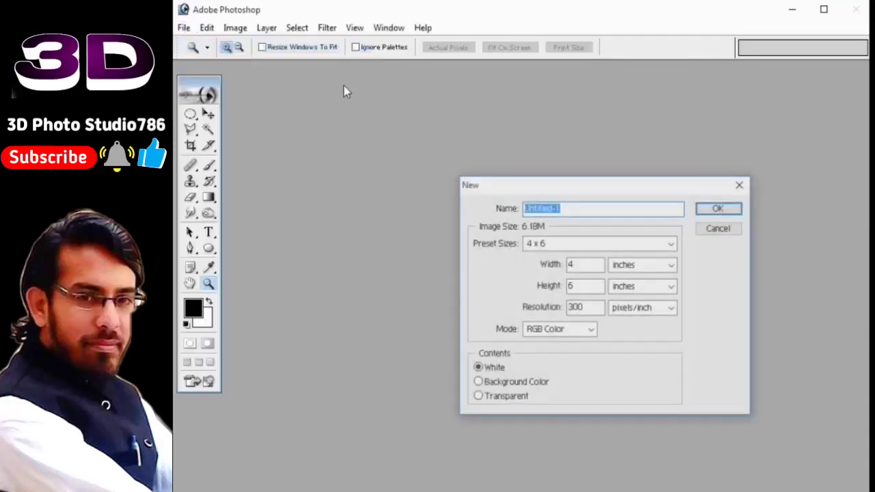
pyautogui.click(471, 190)
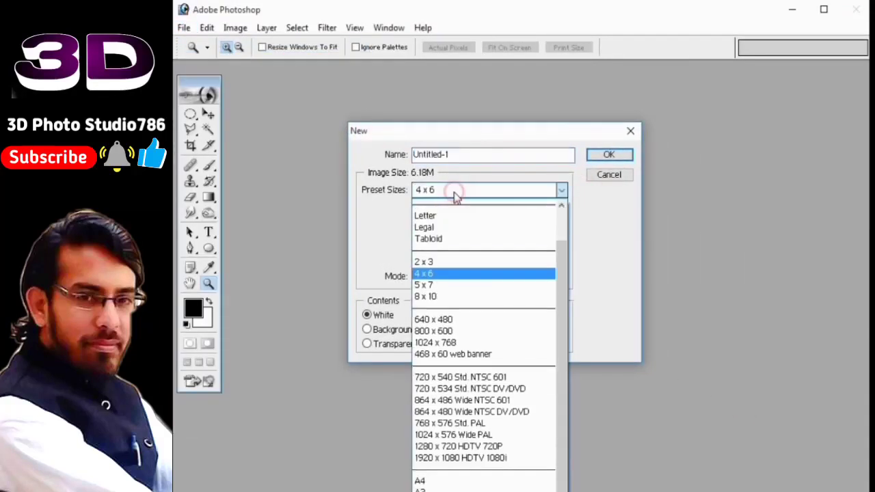
pyautogui.click(488, 192)
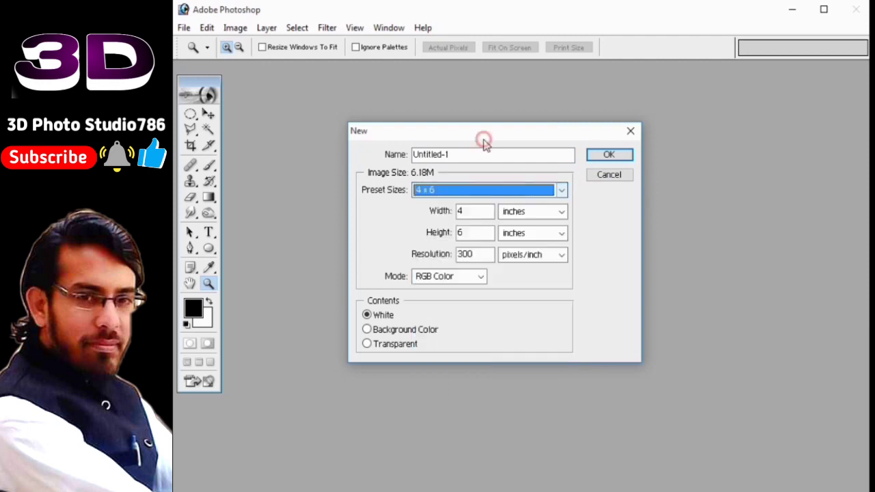
pyautogui.moveTo(484, 132); pyautogui.dragTo(478, 63)
pyautogui.click(459, 108)
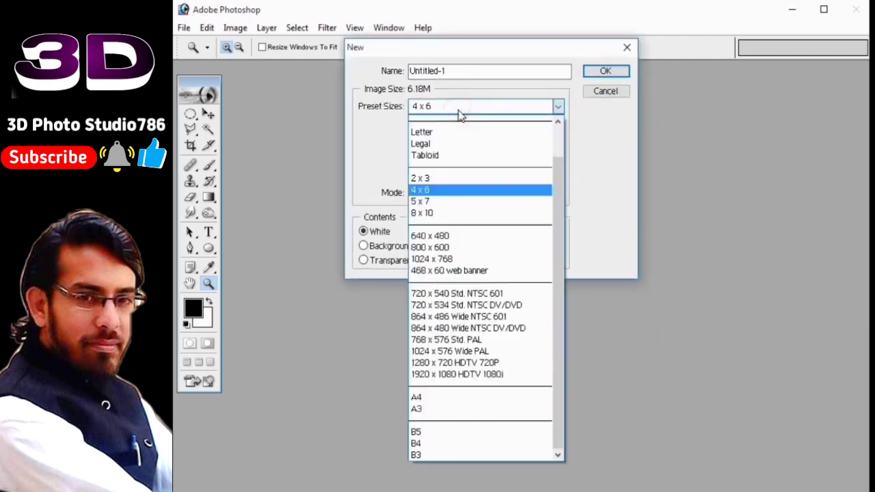
pyautogui.click(469, 261)
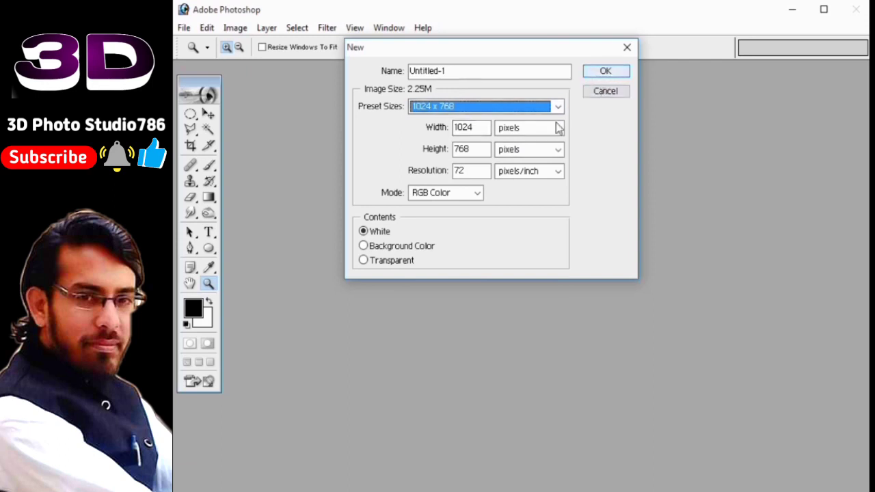
pyautogui.doubleClick(470, 171)
pyautogui.write('300')
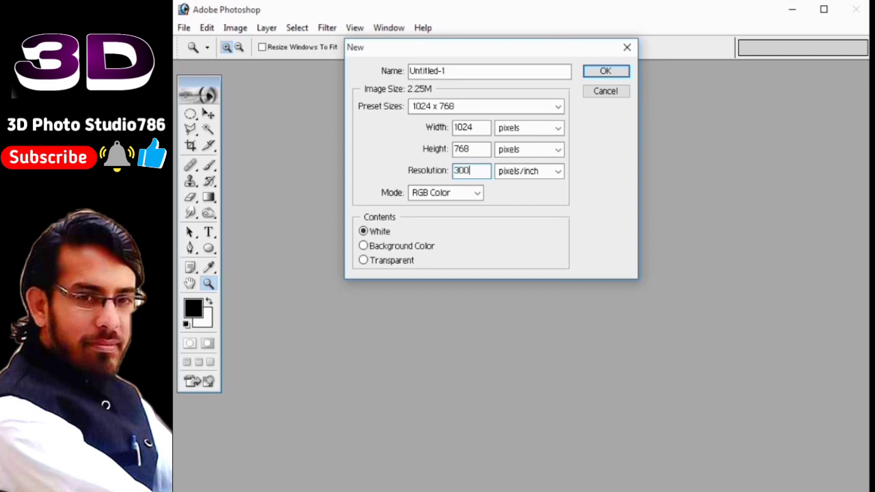
pyautogui.click(618, 71)
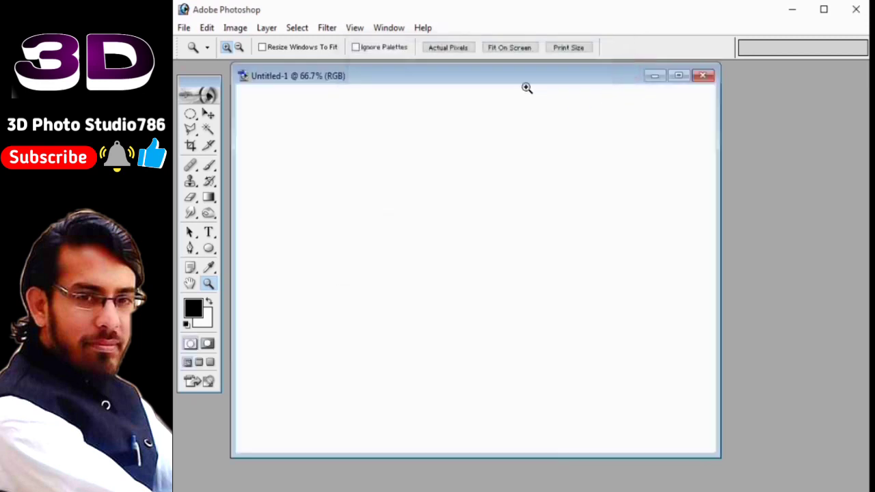
# Edit the Orange, Yellow, Orange gradient preset into a two-stop orange-to-yellow gradient
pyautogui.moveTo(547, 94); pyautogui.dragTo(556, 112)
pyautogui.press('v')
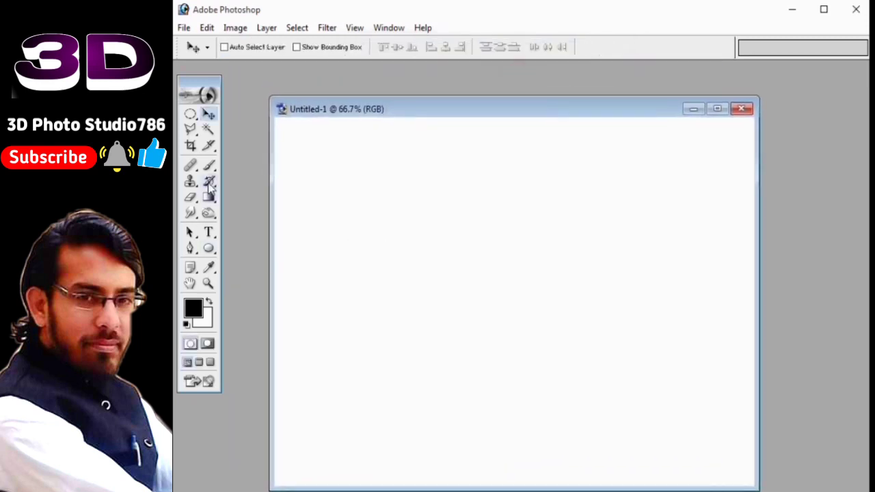
pyautogui.click(209, 197)
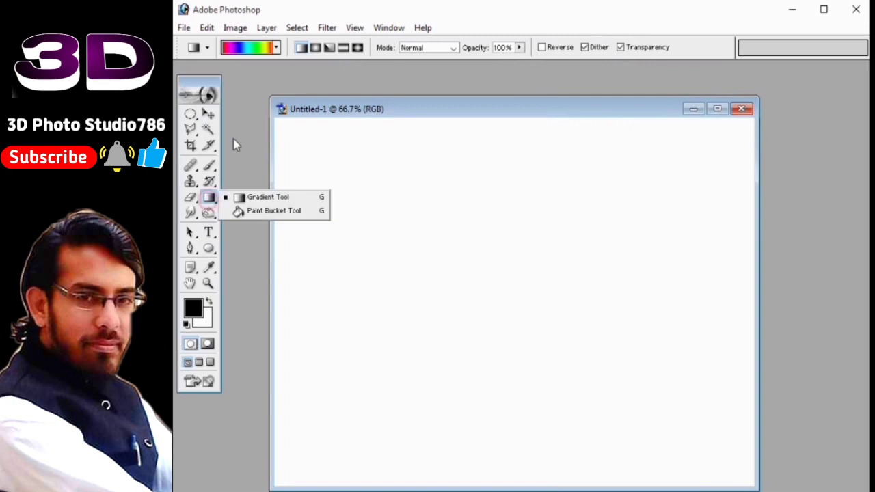
pyautogui.click(277, 48)
pyautogui.click(227, 103)
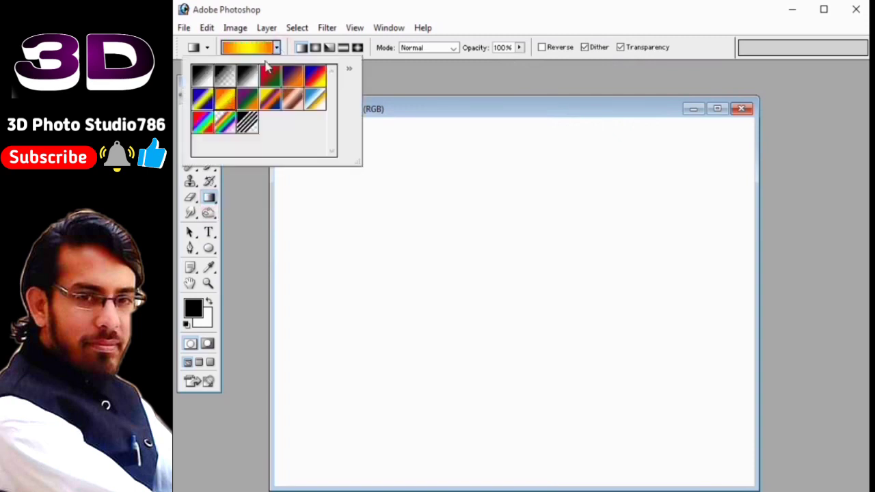
pyautogui.click(266, 50)
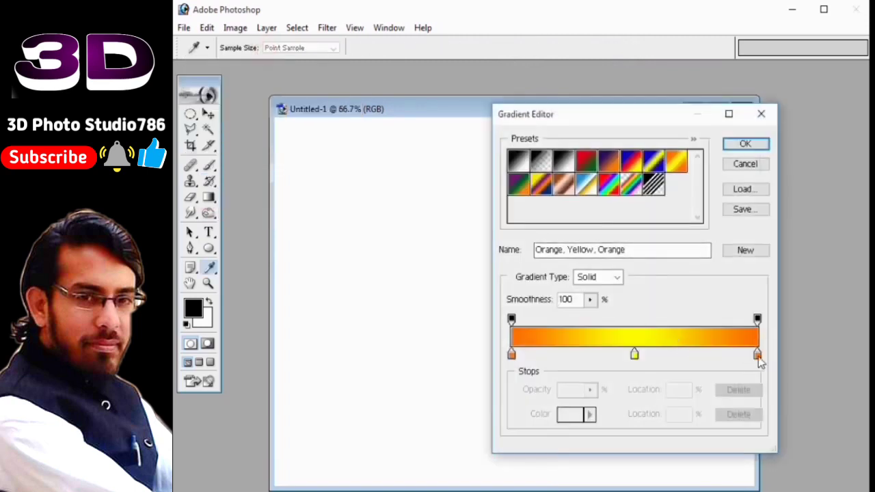
pyautogui.moveTo(759, 356); pyautogui.dragTo(773, 396)
pyautogui.moveTo(634, 354); pyautogui.dragTo(758, 354)
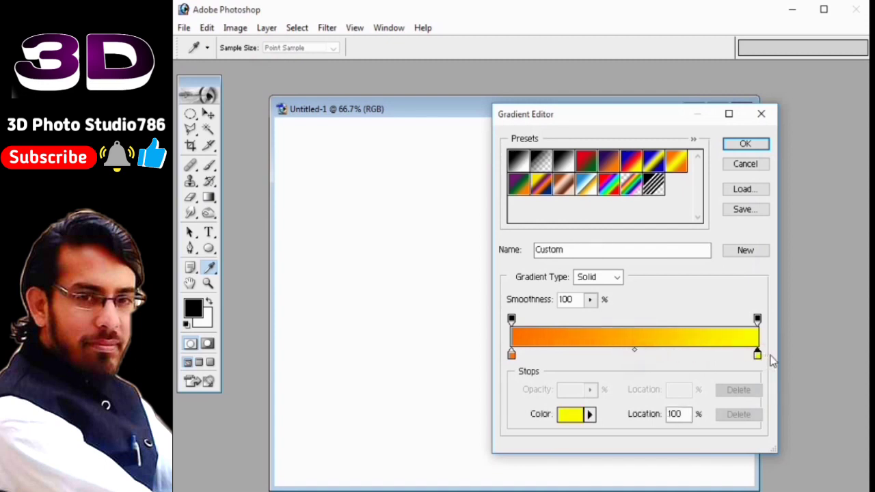
pyautogui.click(745, 145)
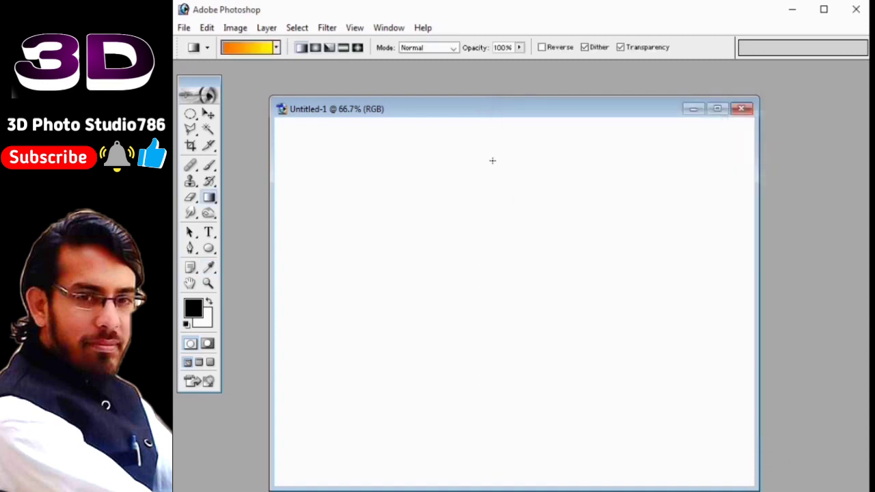
# Draw trial radial gradients across the canvas with the orange-to-yellow gradient
pyautogui.click(316, 47)
pyautogui.moveTo(486, 181); pyautogui.dragTo(487, 487)
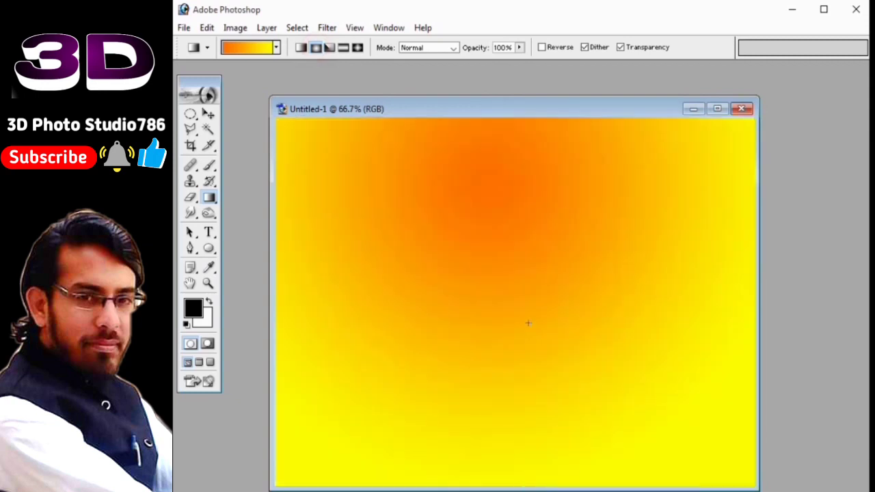
pyautogui.moveTo(514, 276); pyautogui.dragTo(514, 487)
pyautogui.moveTo(475, 176); pyautogui.dragTo(340, 119)
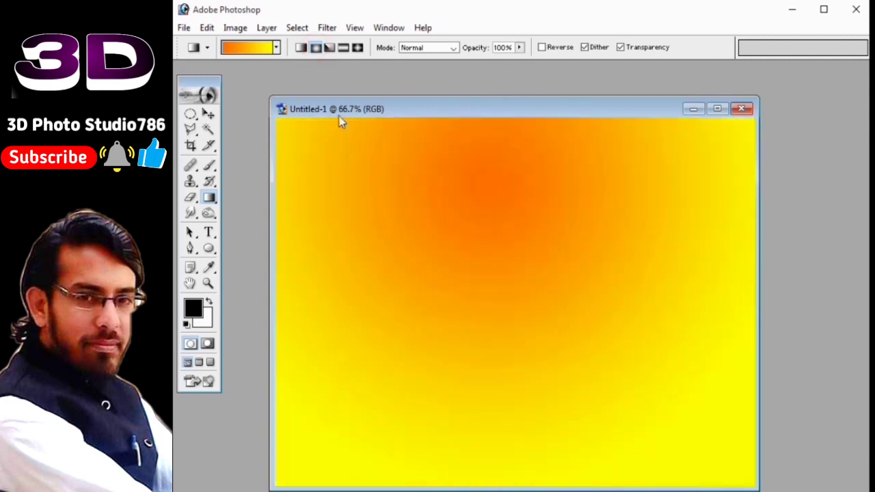
# Reverse the gradient stops so it runs yellow to orange
pyautogui.click(250, 48)
pyautogui.moveTo(513, 355); pyautogui.dragTo(687, 362)
pyautogui.moveTo(757, 355); pyautogui.dragTo(513, 355)
pyautogui.moveTo(686, 355); pyautogui.dragTo(759, 359)
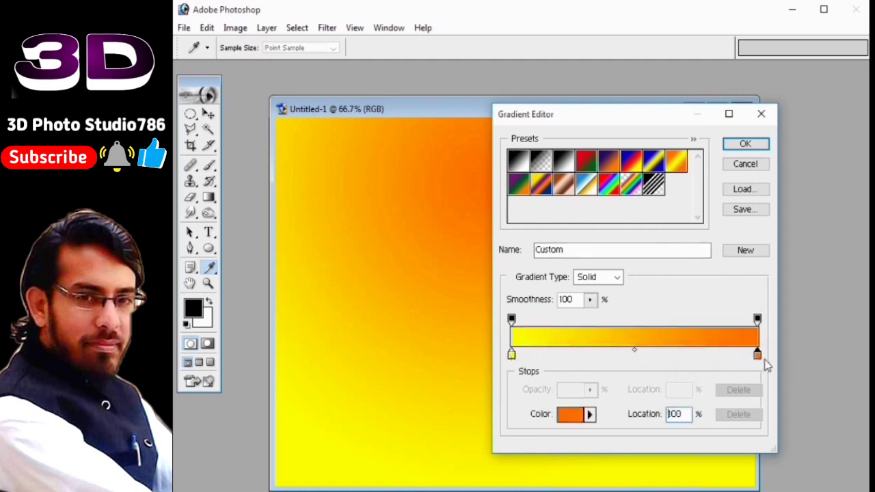
pyautogui.click(747, 146)
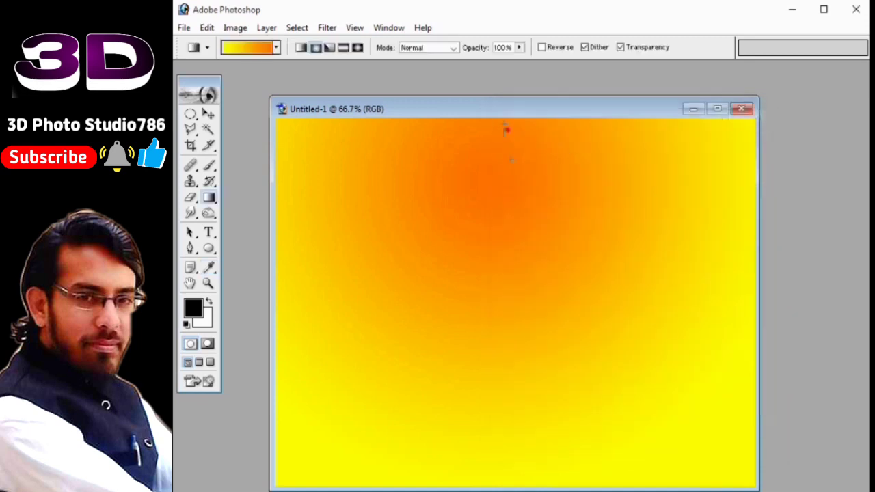
# Redraw the radial gradient downward from the canvas top so yellow glows at top centre
pyautogui.moveTo(506, 129); pyautogui.dragTo(523, 450)
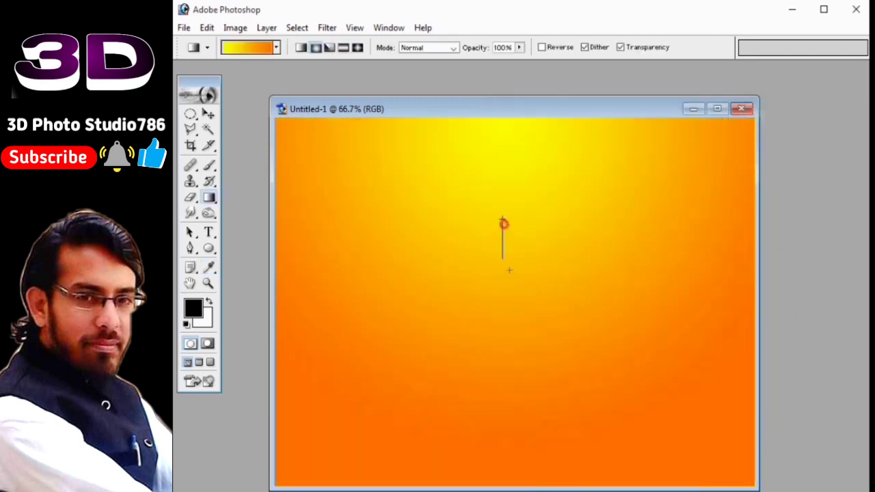
pyautogui.moveTo(509, 270); pyautogui.dragTo(517, 465)
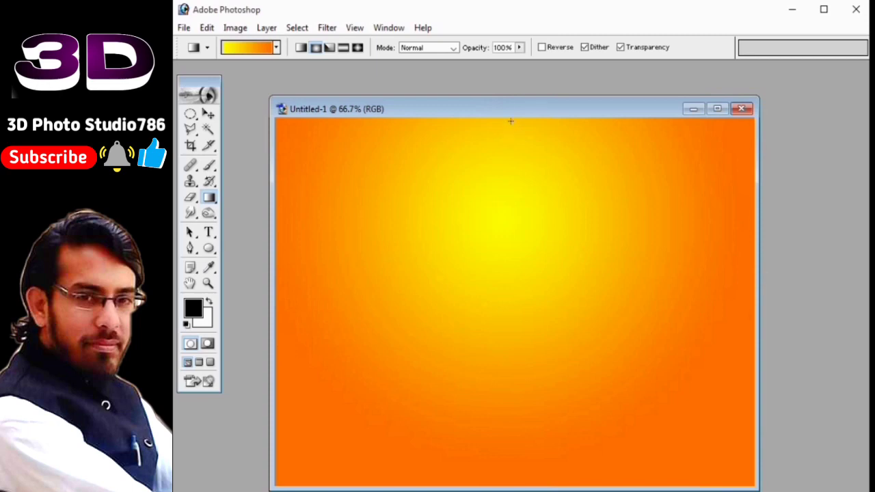
pyautogui.moveTo(510, 121); pyautogui.dragTo(534, 266)
pyautogui.moveTo(511, 134); pyautogui.dragTo(523, 263)
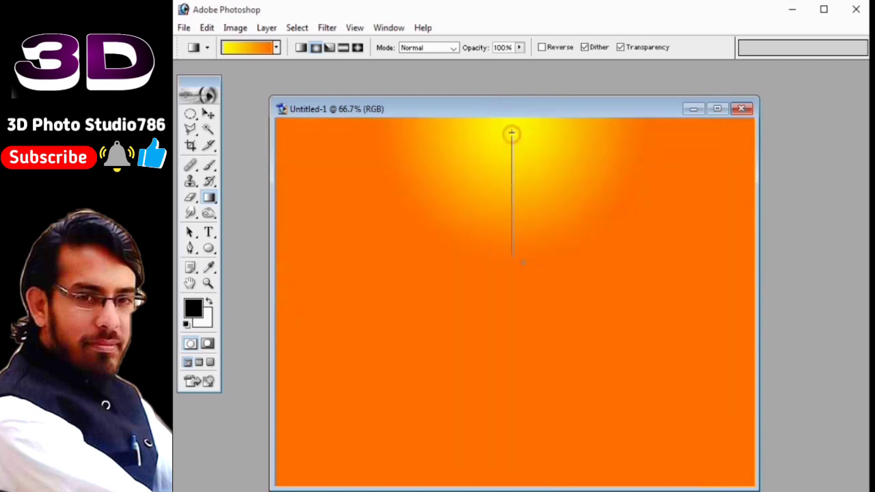
pyautogui.moveTo(523, 293); pyautogui.dragTo(523, 294)
pyautogui.moveTo(521, 134); pyautogui.dragTo(531, 342)
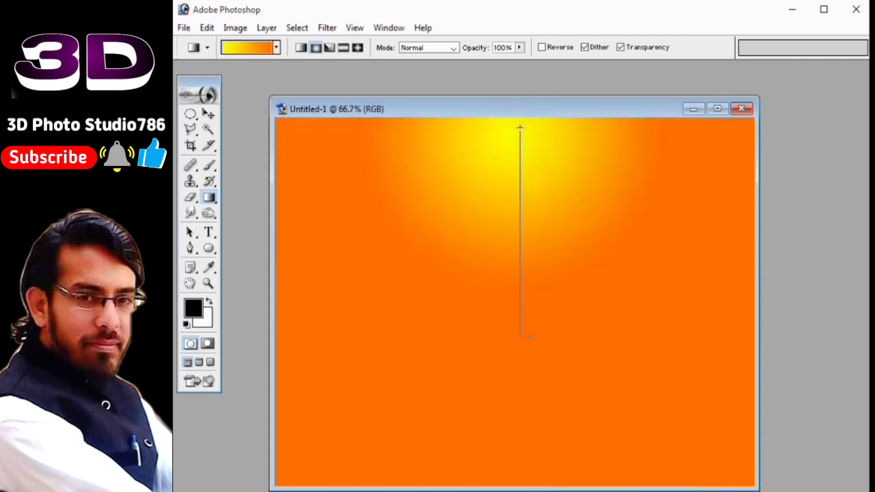
pyautogui.moveTo(523, 135); pyautogui.dragTo(522, 403)
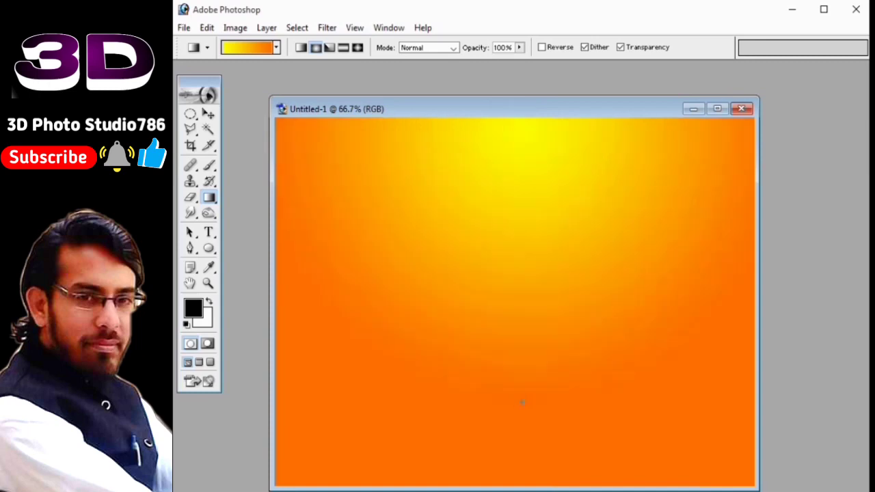
pyautogui.press('v')
pyautogui.moveTo(609, 109); pyautogui.dragTo(620, 108)
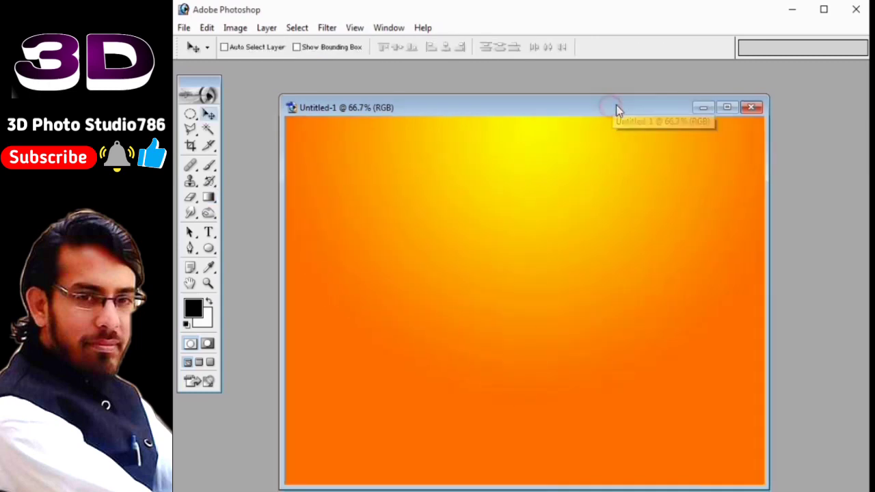
# Open the Pngtree happy birthday background image through the Open dialog
pyautogui.doubleClick(478, 83)
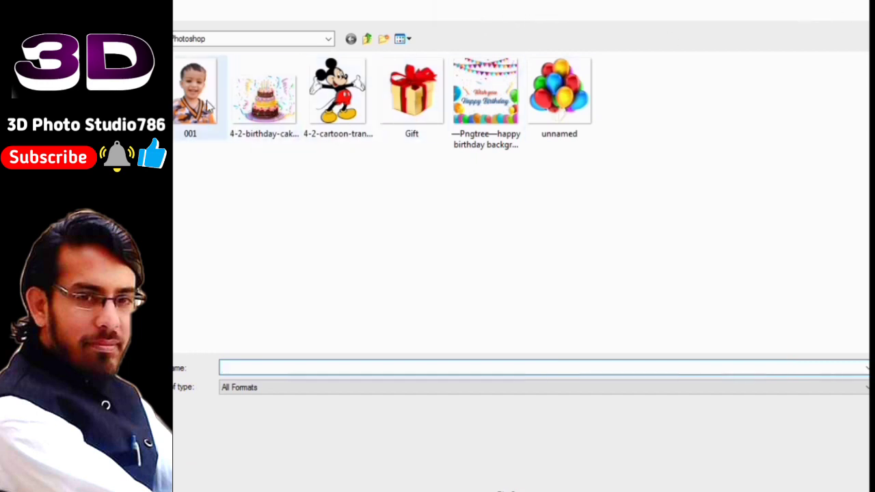
pyautogui.click(288, 13)
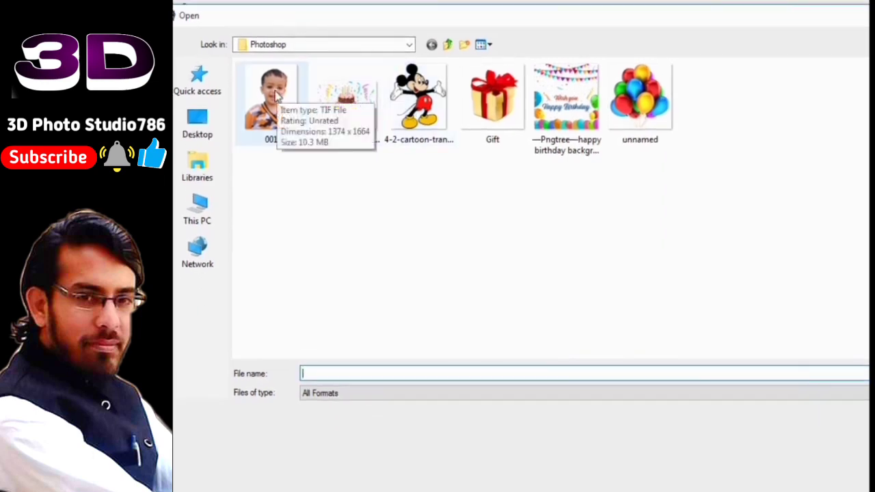
pyautogui.click(566, 109)
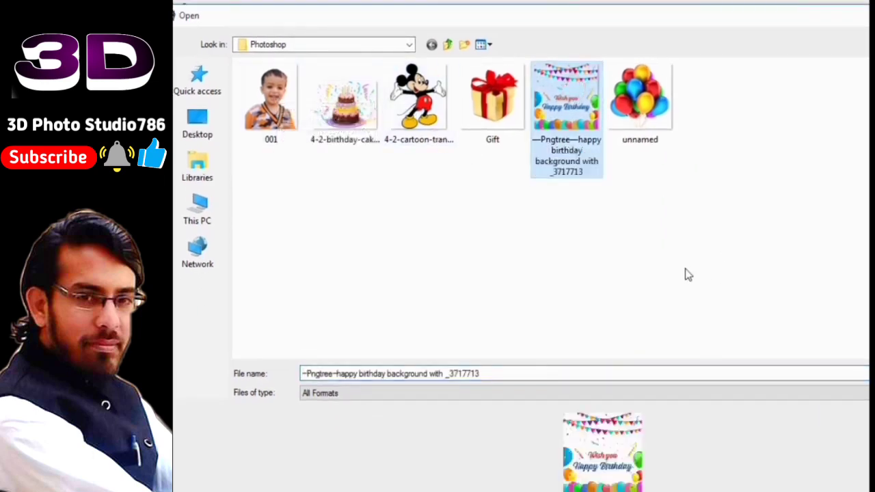
pyautogui.press('Return')
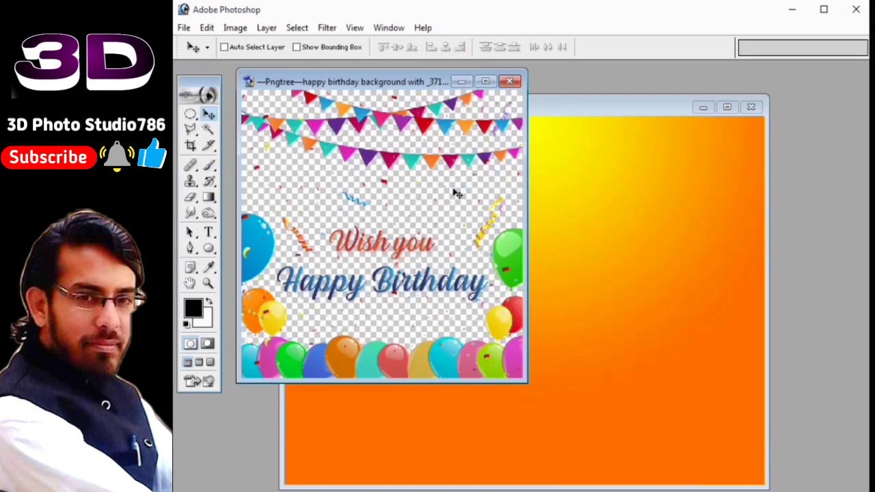
# Lasso the upper bunting garland in the clipart and drag it onto Untitled-1 as Layer 1
pyautogui.moveTo(527, 383); pyautogui.dragTo(607, 473)
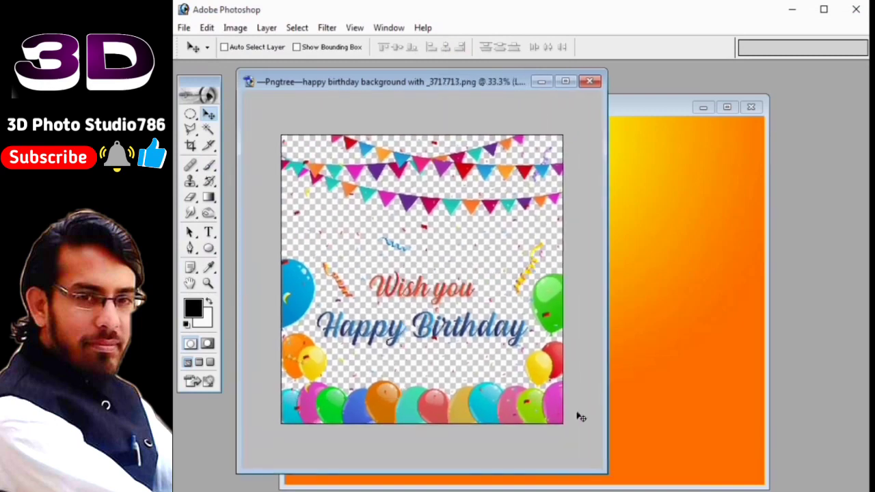
pyautogui.press('m')
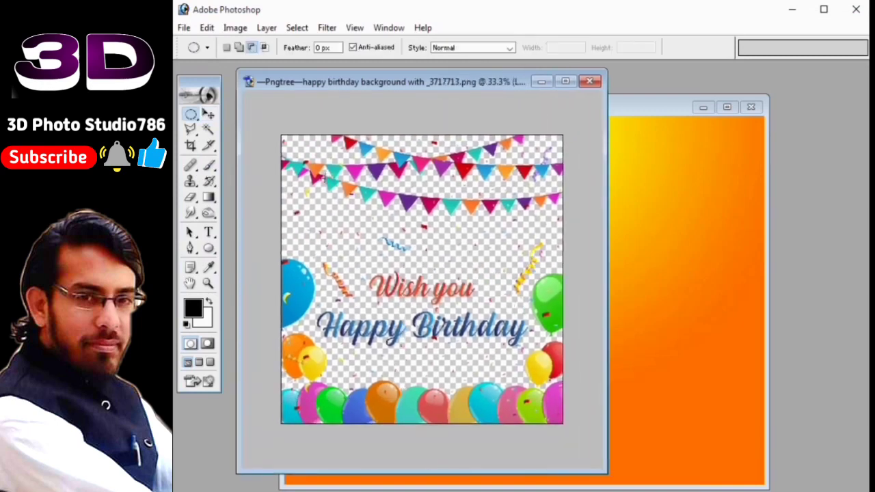
pyautogui.press('l')
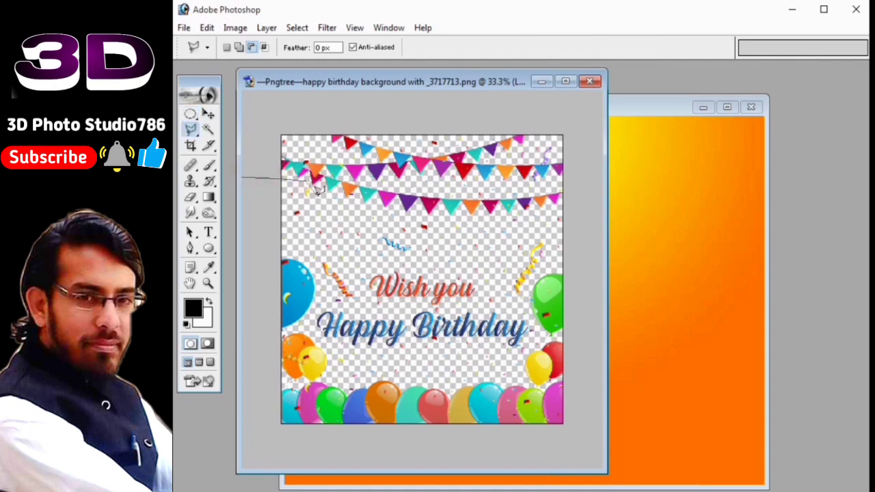
pyautogui.click(405, 220)
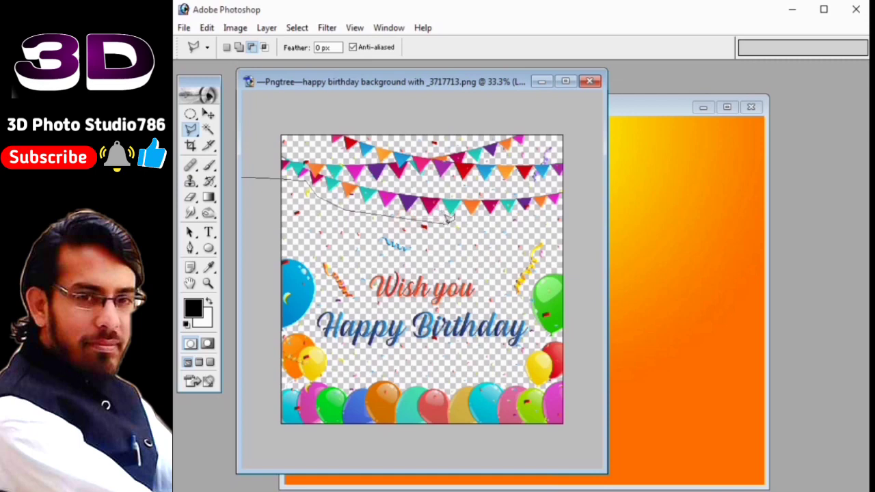
pyautogui.moveTo(448, 218)
pyautogui.mouseDown()
pyautogui.moveTo(529, 208)
pyautogui.moveTo(606, 165)
pyautogui.moveTo(590, 105)
pyautogui.moveTo(273, 110)
pyautogui.mouseUp()
pyautogui.press('v')
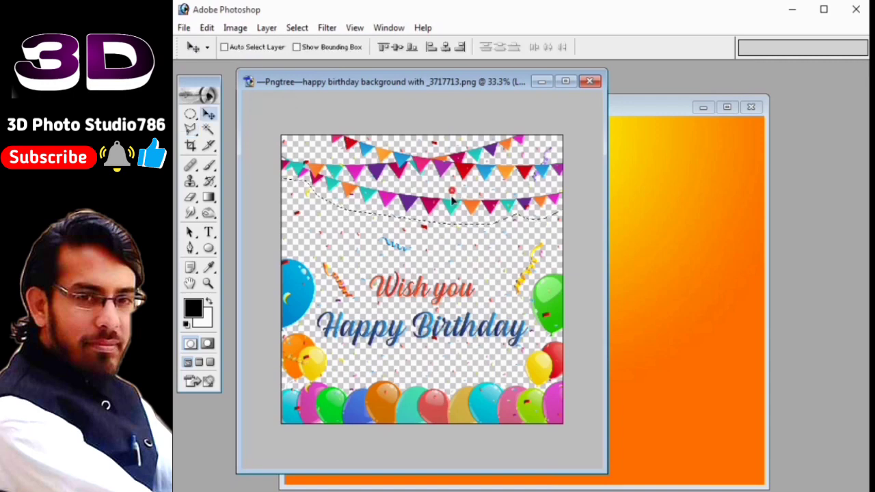
pyautogui.moveTo(485, 185); pyautogui.dragTo(594, 249)
# Widen the bunting to about 106% and nudge it up along the card's top edge
pyautogui.press('z')
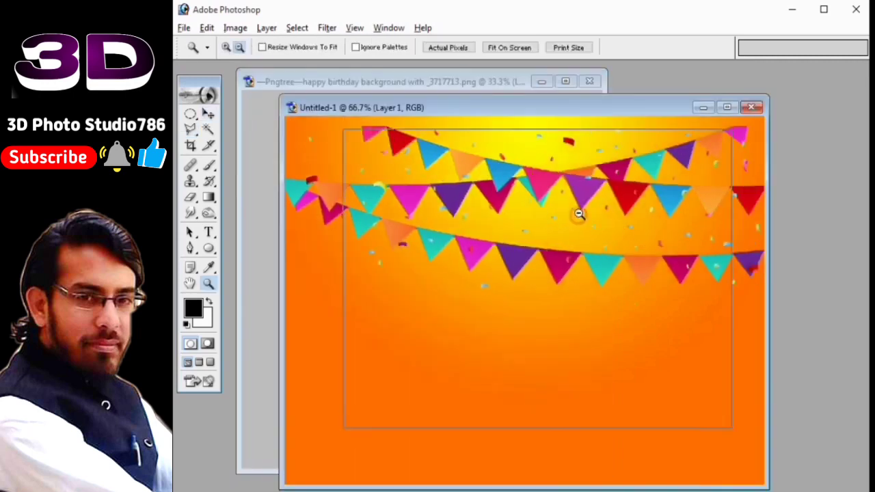
pyautogui.keyDown('alt'); pyautogui.click(579, 217); pyautogui.keyUp('alt')
pyautogui.hotkey('ctrl', 't')
pyautogui.moveTo(617, 254); pyautogui.dragTo(625, 255)
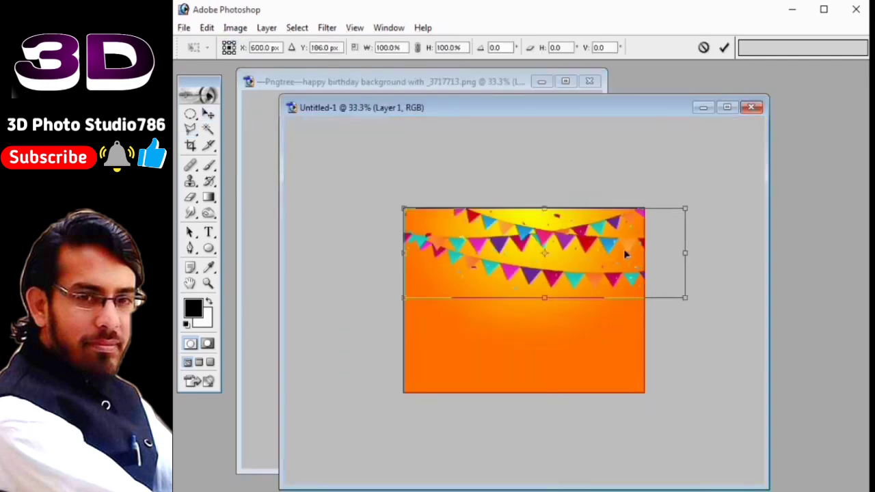
pyautogui.moveTo(684, 253); pyautogui.dragTo(644, 252)
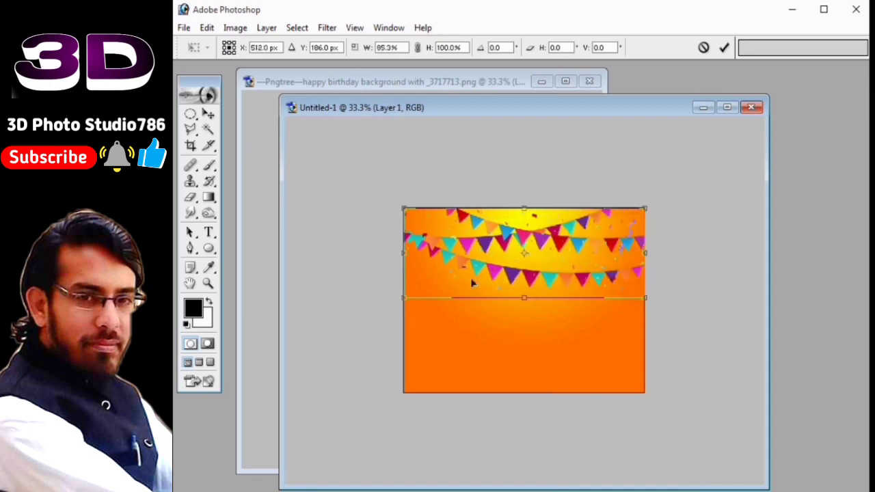
pyautogui.moveTo(395, 254); pyautogui.dragTo(341, 247)
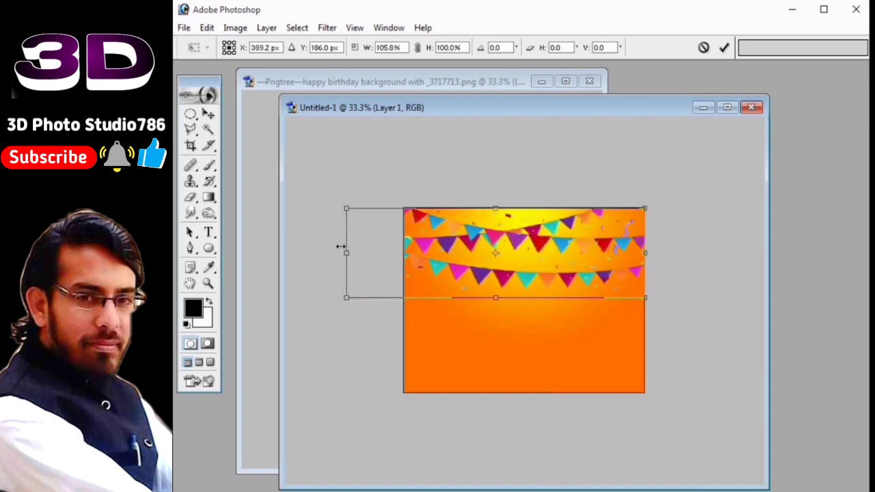
pyautogui.hotkey('shift', 'Up')
pyautogui.hotkey('shift', 'Up')
pyautogui.hotkey('shift', 'Up')
pyautogui.hotkey('shift', 'Up')
pyautogui.hotkey('shift', 'Up')
pyautogui.hotkey('shift', 'Up')
pyautogui.hotkey('shift', 'Up')
pyautogui.hotkey('shift', 'Up')
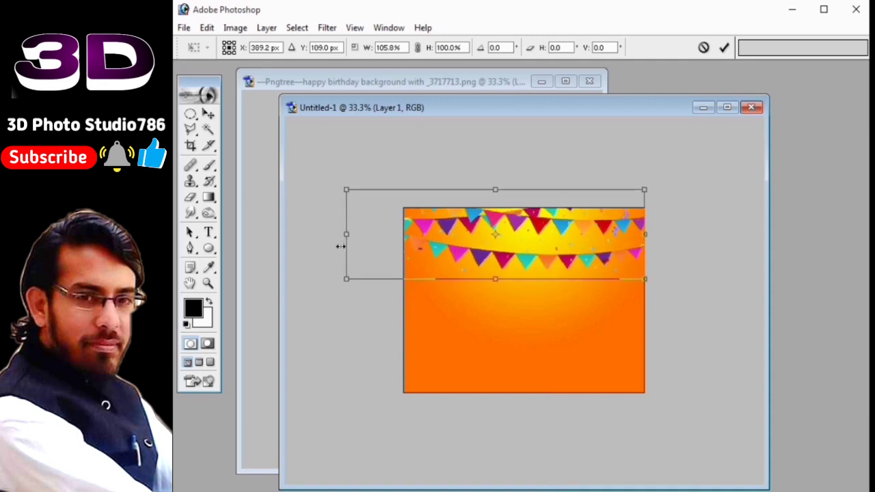
pyautogui.press('Down')
pyautogui.press('Down')
pyautogui.press('Down')
pyautogui.press('Return')
# Delete the selected bunting from the birthday clipart and deselect
pyautogui.press('z')
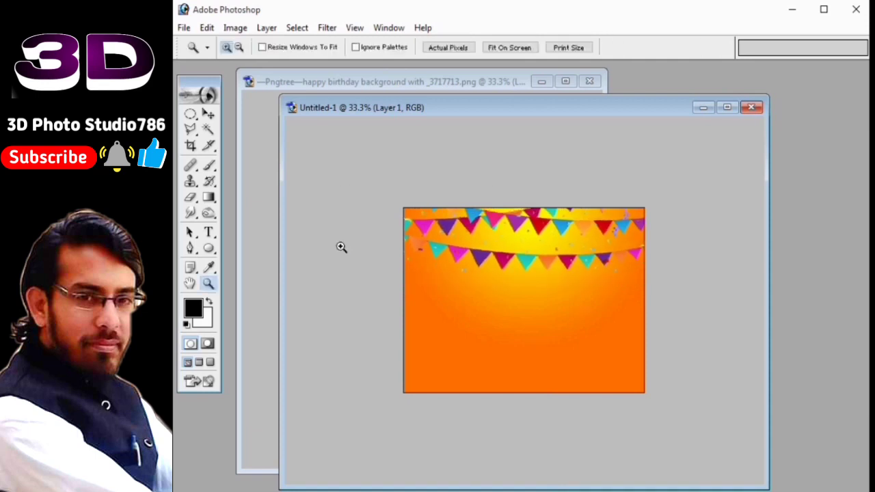
pyautogui.press('v')
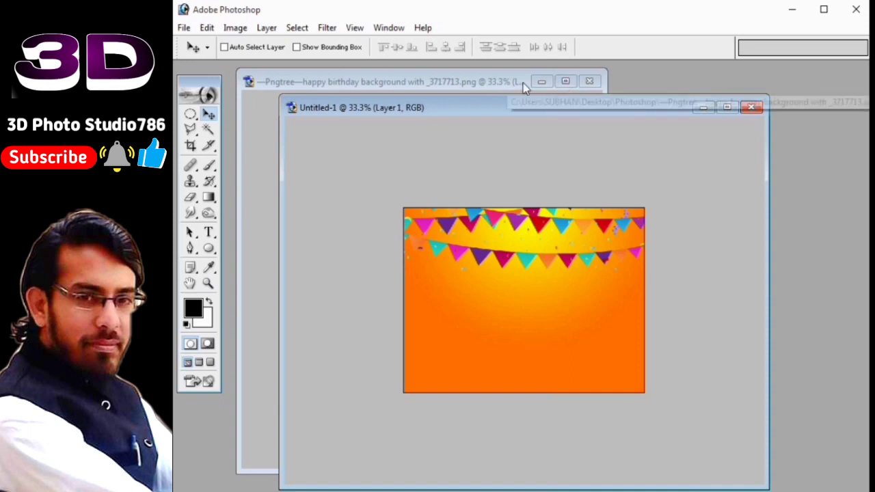
pyautogui.click(523, 83)
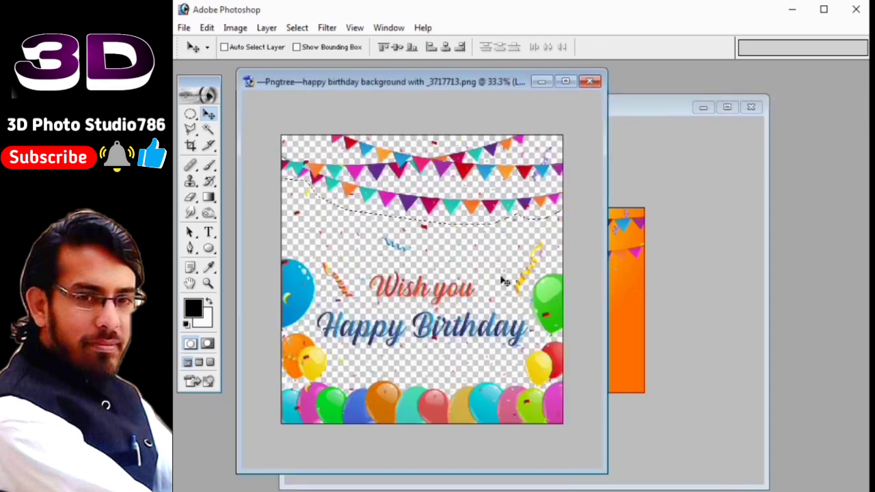
pyautogui.press('Delete')
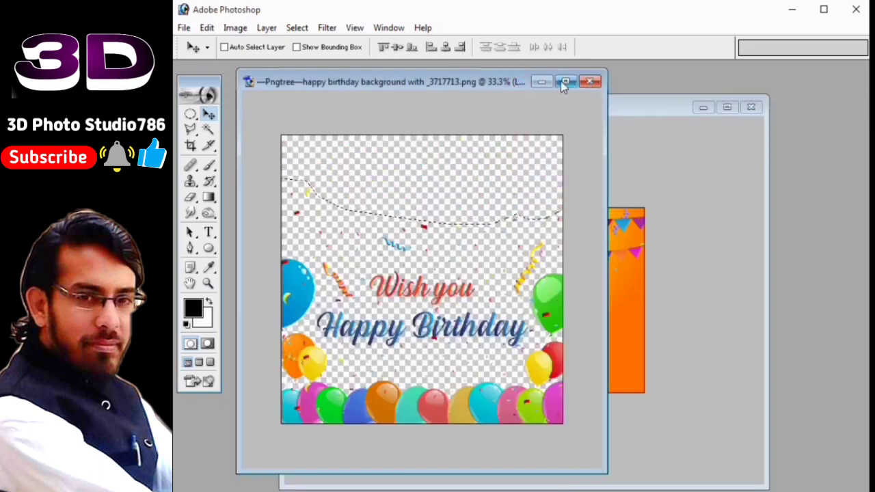
pyautogui.hotkey('ctrl', 'd')
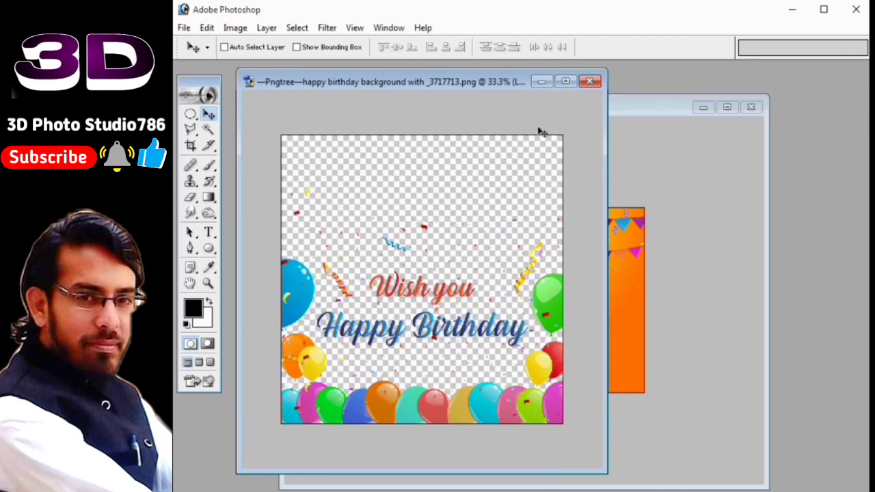
# Zoom in and begin a Polygonal Lasso outline around the confetti near the orange streamer
pyautogui.press('z')
pyautogui.click(371, 262)
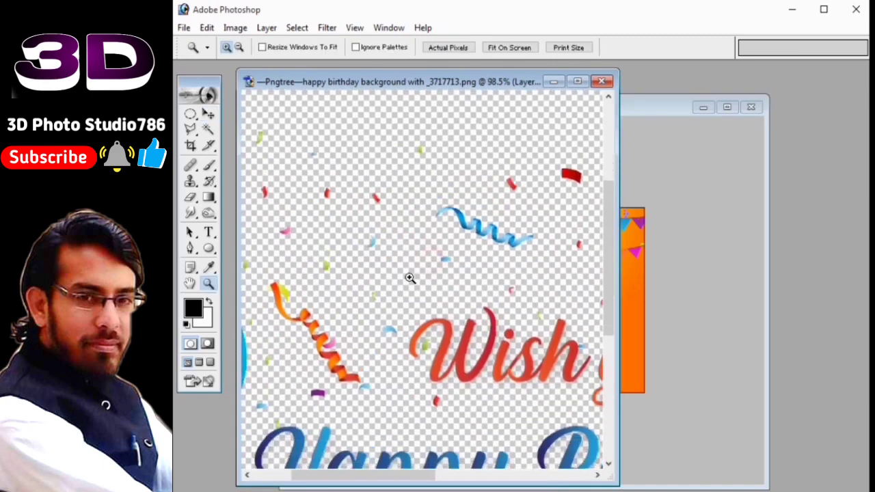
pyautogui.press('l')
pyautogui.moveTo(327, 301); pyautogui.dragTo(391, 251)
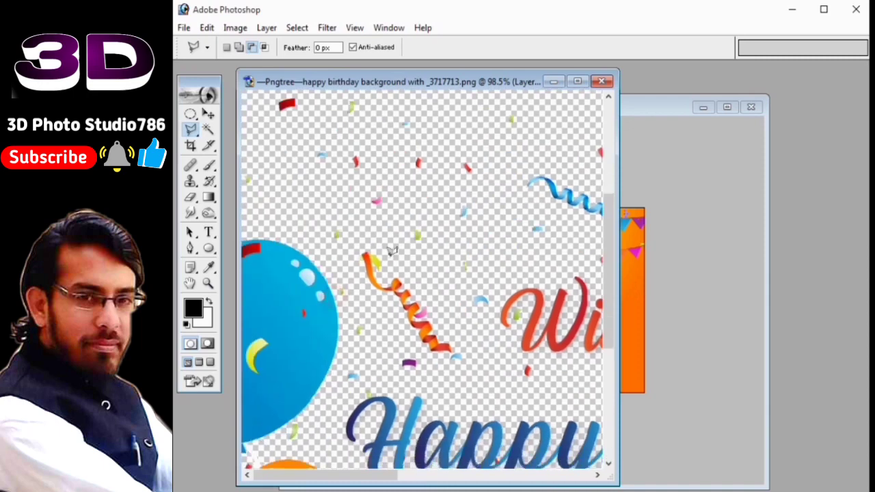
pyautogui.click(326, 244)
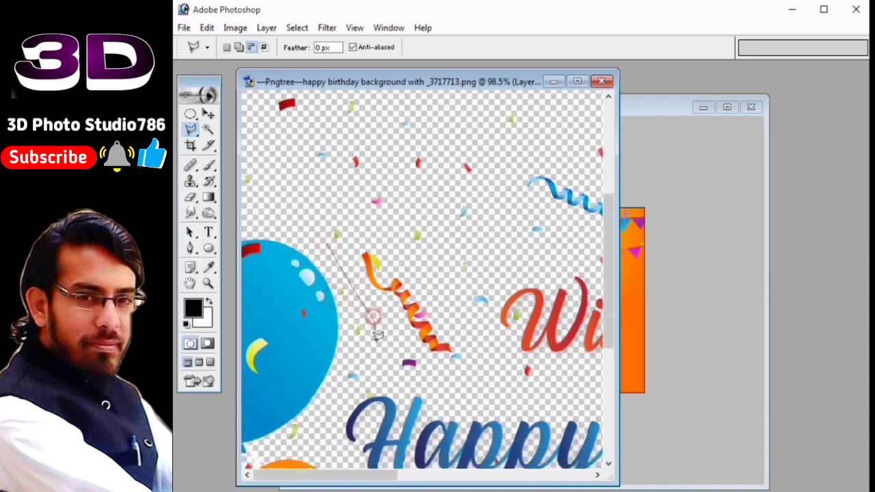
pyautogui.click(379, 356)
pyautogui.click(456, 383)
pyautogui.moveTo(485, 321)
pyautogui.mouseDown()
pyautogui.moveTo(446, 355)
pyautogui.moveTo(316, 390)
pyautogui.mouseUp()
pyautogui.click(335, 339)
pyautogui.click(366, 324)
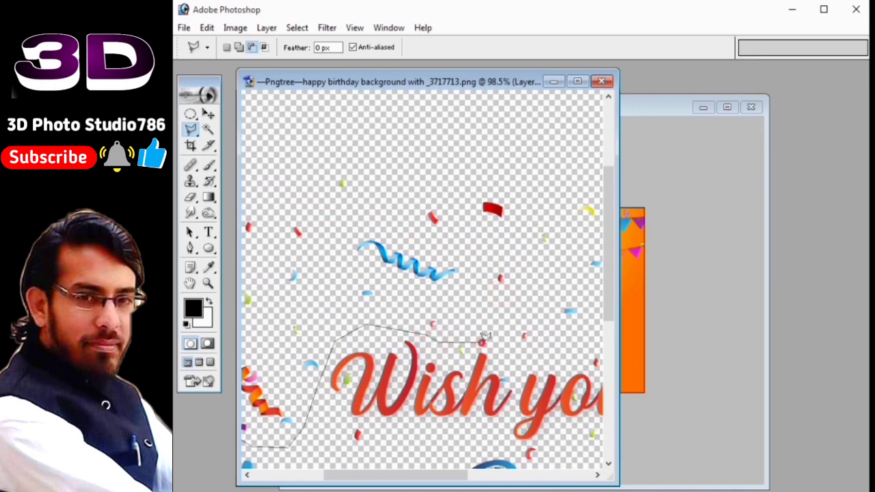
# Close the confetti outline above the greeting and drag it onto the card as Layer 2
pyautogui.moveTo(563, 352); pyautogui.dragTo(485, 347)
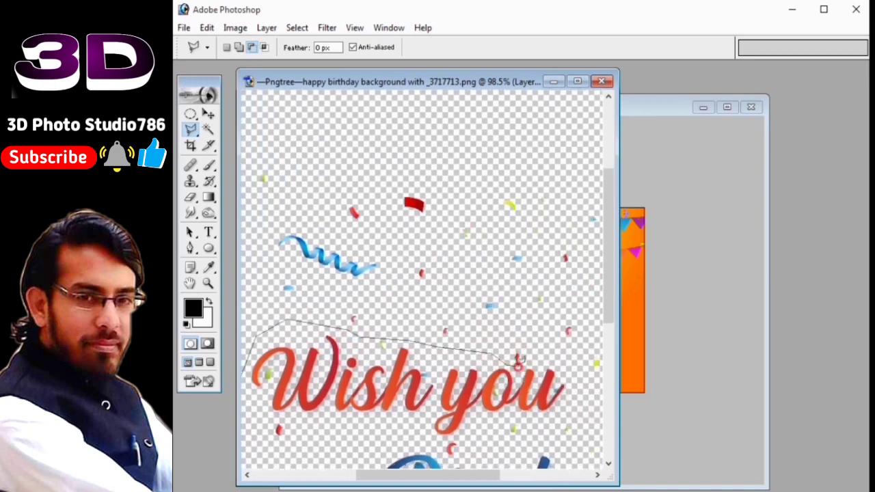
pyautogui.moveTo(571, 370)
pyautogui.mouseDown()
pyautogui.moveTo(434, 396)
pyautogui.moveTo(444, 313)
pyautogui.mouseUp()
pyautogui.click(497, 391)
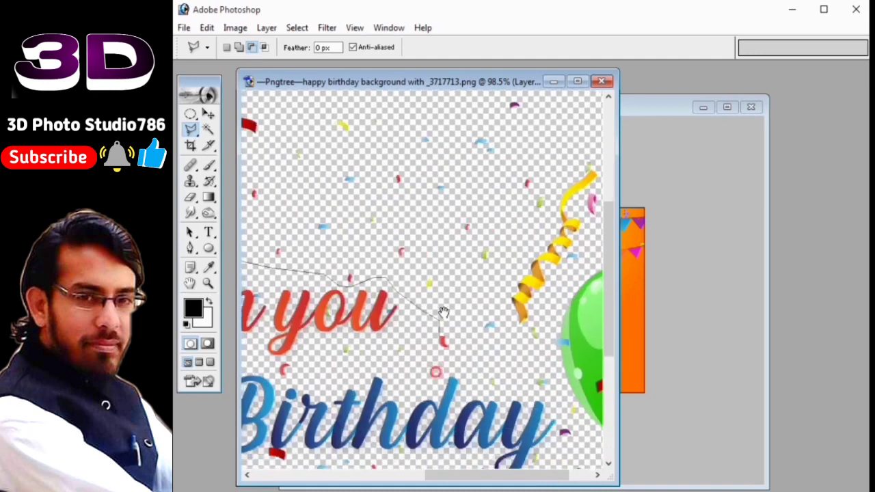
pyautogui.click(511, 349)
pyautogui.moveTo(511, 349); pyautogui.dragTo(458, 324)
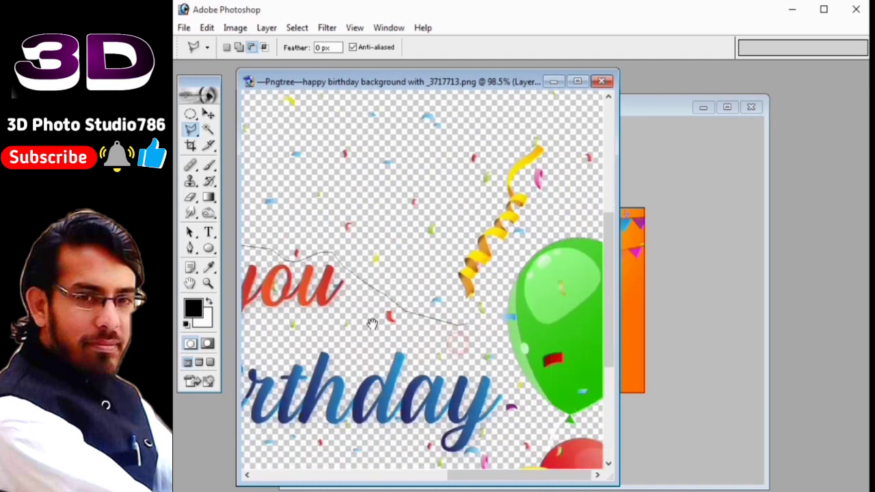
pyautogui.click(490, 311)
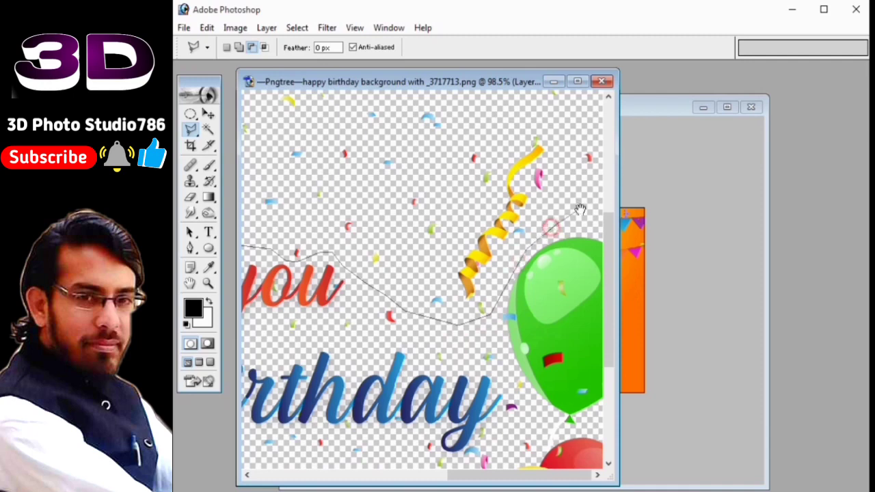
pyautogui.scroll(2, 568, 219)
pyautogui.scroll(2, 613, 166)
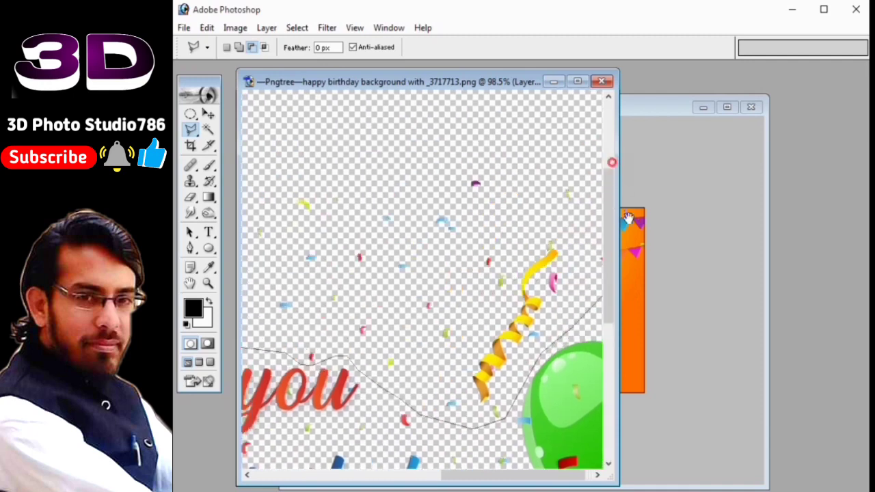
pyautogui.hscroll(-4, 615, 136)
pyautogui.hscroll(-5, 615, 134)
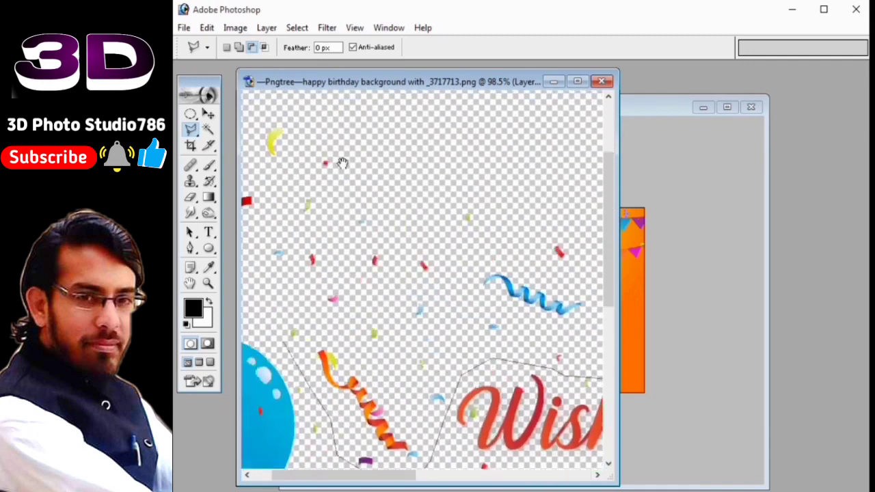
pyautogui.scroll(2, 363, 150)
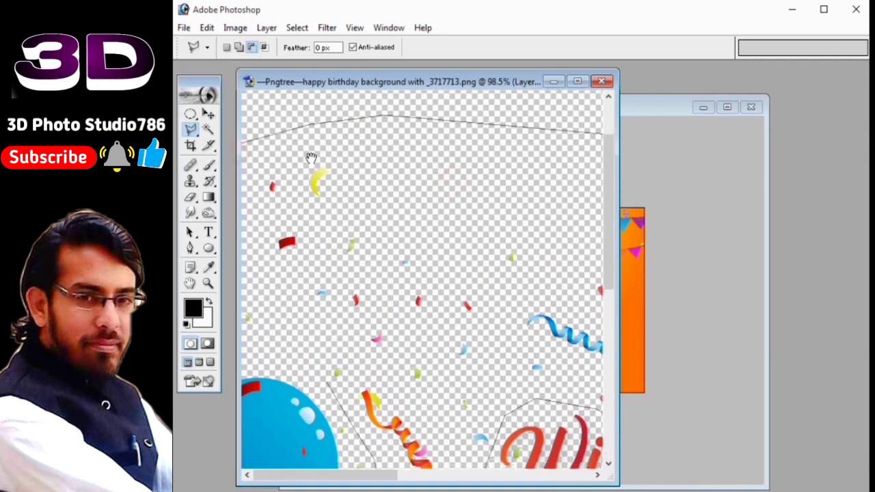
pyautogui.click(310, 125)
pyautogui.click(240, 214)
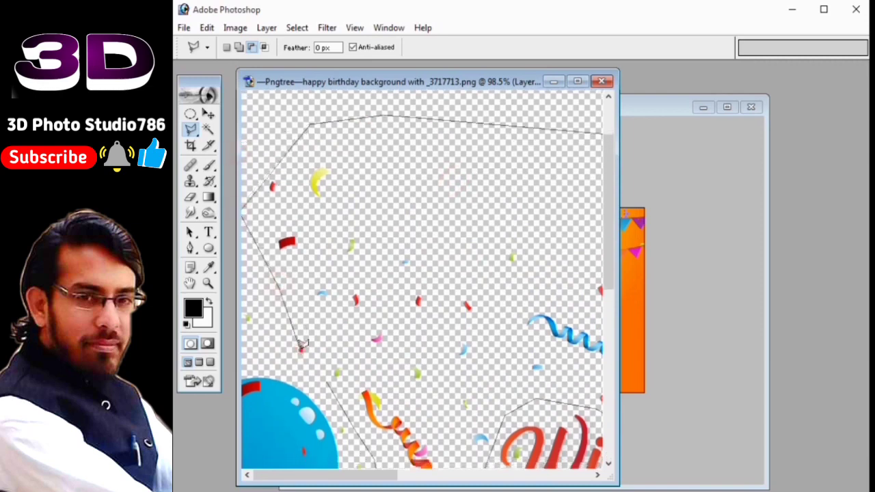
pyautogui.doubleClick(301, 347)
pyautogui.press('v')
pyautogui.moveTo(509, 229)
pyautogui.mouseDown()
pyautogui.moveTo(630, 286)
pyautogui.moveTo(557, 297)
pyautogui.mouseUp()
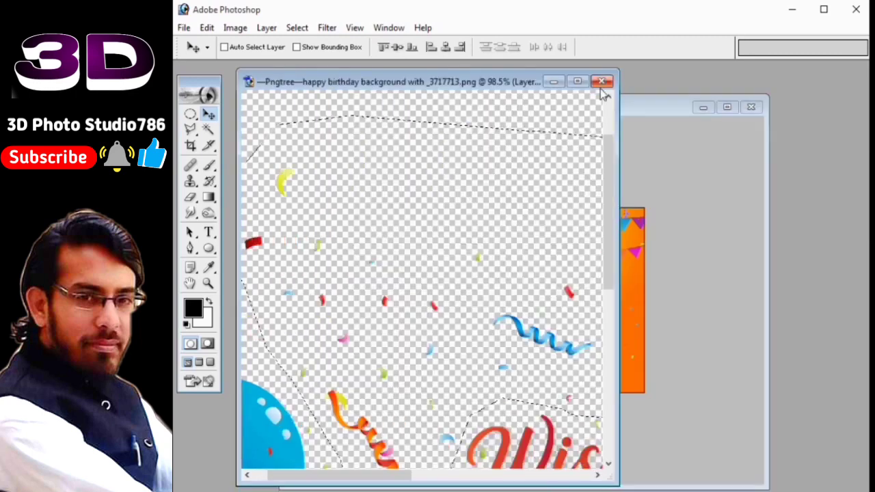
# Close the confetti image without saving and shrink Layer 2 to about three-quarters size
pyautogui.click(601, 82)
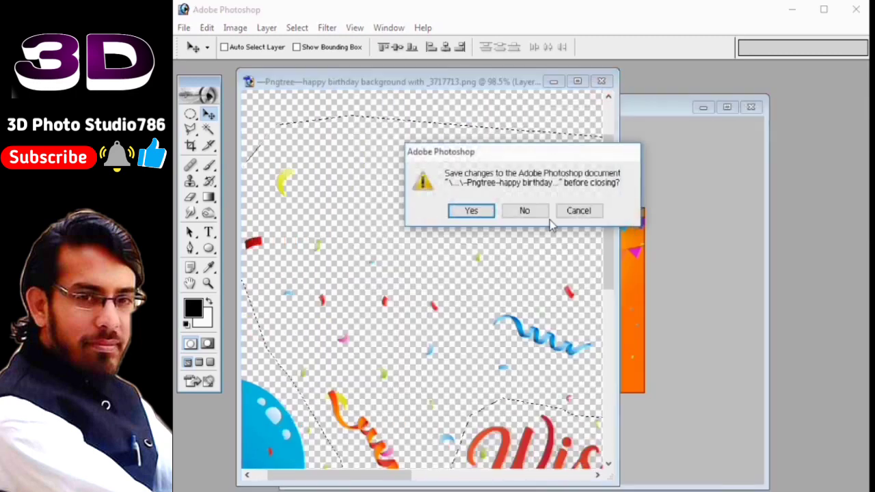
pyautogui.click(541, 215)
pyautogui.hotkey('ctrl', 't')
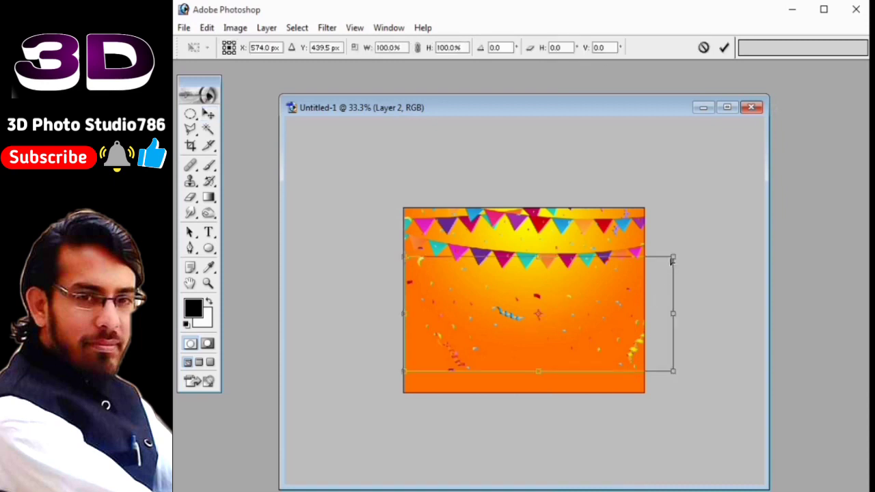
pyautogui.moveTo(668, 255); pyautogui.dragTo(608, 297)
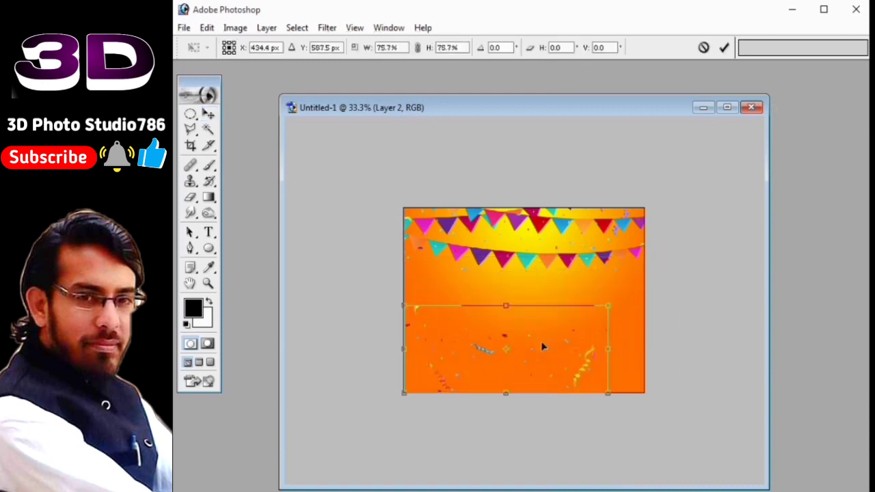
pyautogui.press('Return')
# Duplicate the confetti, flip the copy horizontally and vertically, and merge it into Layer 2
pyautogui.hotkey('ctrl', 'alt', 't')
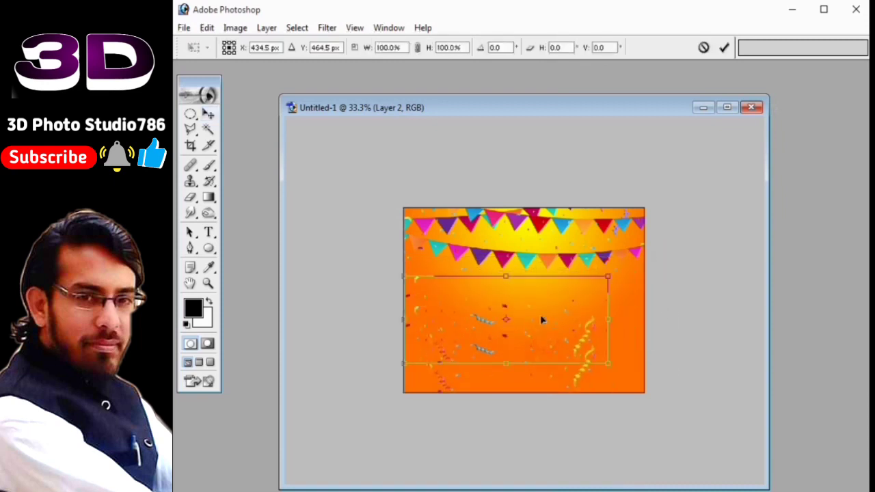
pyautogui.rightClick(538, 317)
pyautogui.click(604, 480)
pyautogui.rightClick(577, 358)
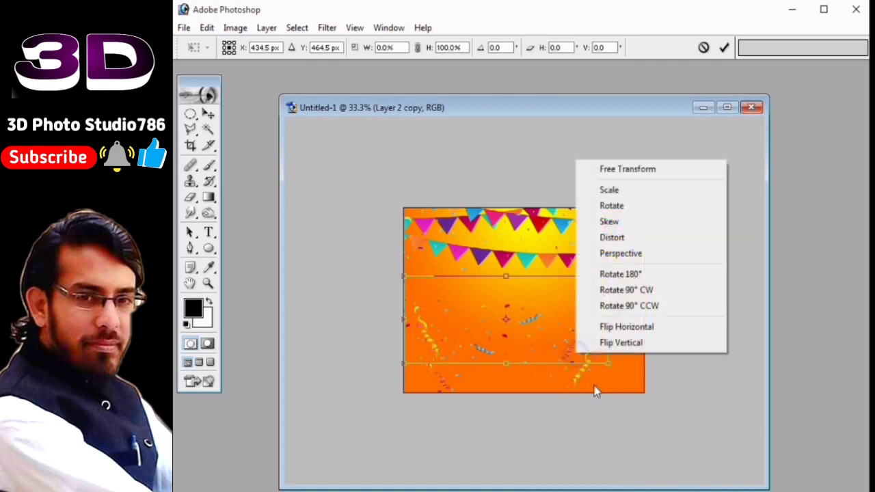
pyautogui.click(626, 342)
pyautogui.moveTo(527, 325)
pyautogui.mouseDown()
pyautogui.moveTo(549, 316)
pyautogui.moveTo(535, 300)
pyautogui.mouseUp()
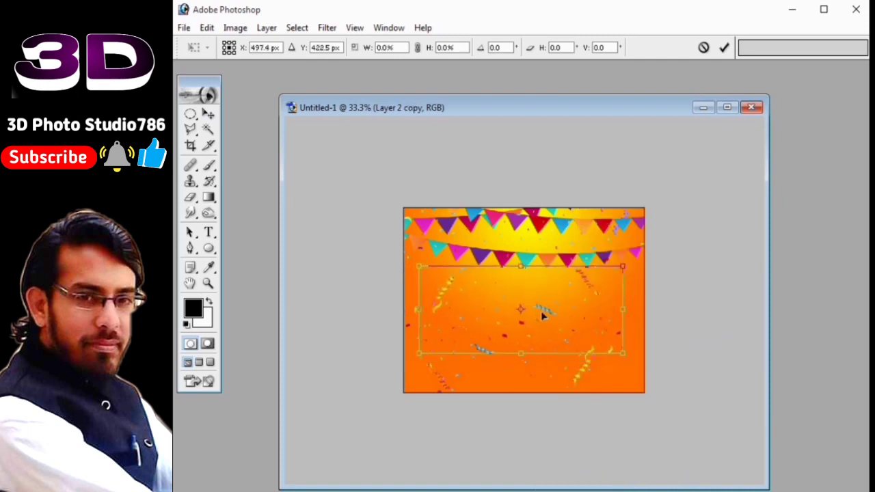
pyautogui.press('Return')
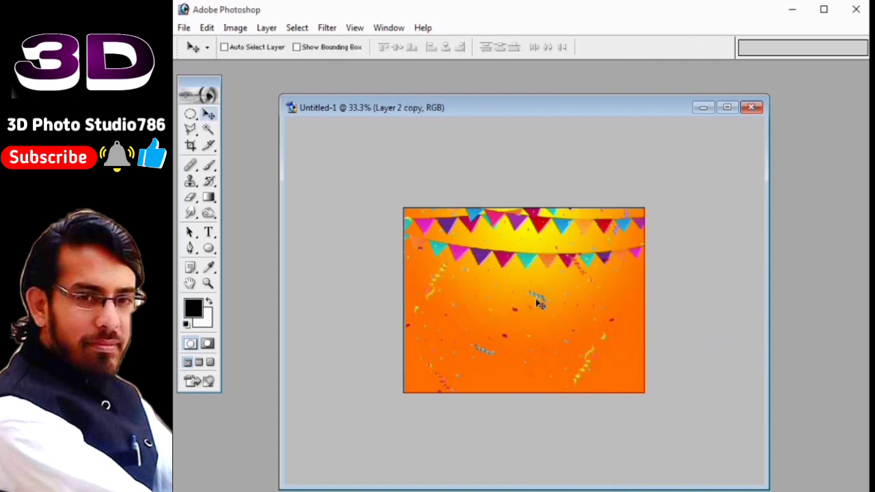
pyautogui.hotkey('alt', '[')
# Enlarge Layer 2 to 113.5% by 131.7% to fill the card and stack it below Layer 1
pyautogui.hotkey('ctrl', 't')
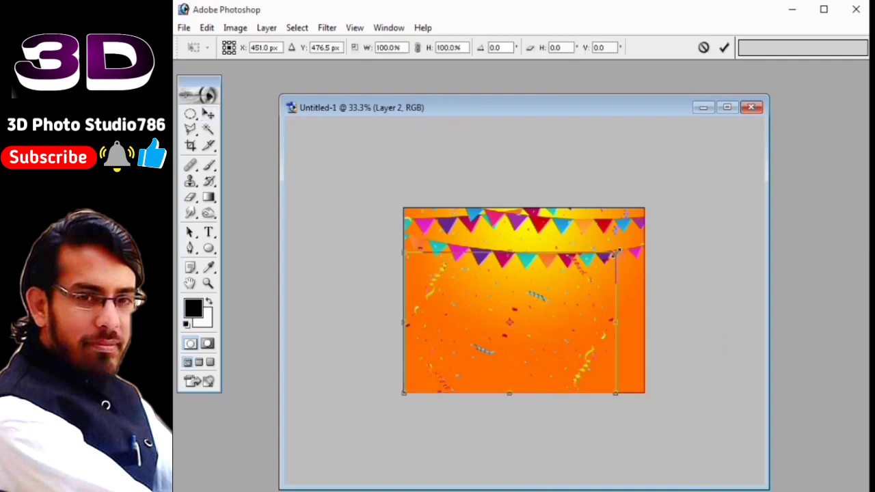
pyautogui.moveTo(617, 252); pyautogui.dragTo(649, 203)
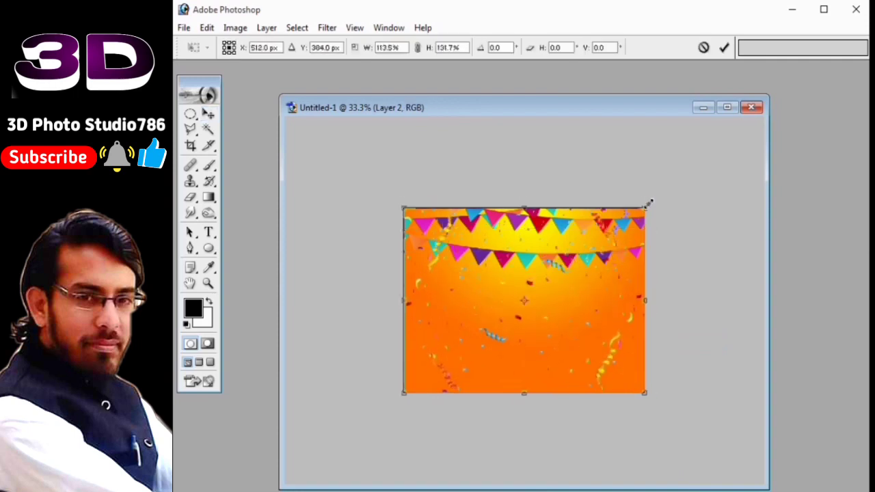
pyautogui.doubleClick(572, 323)
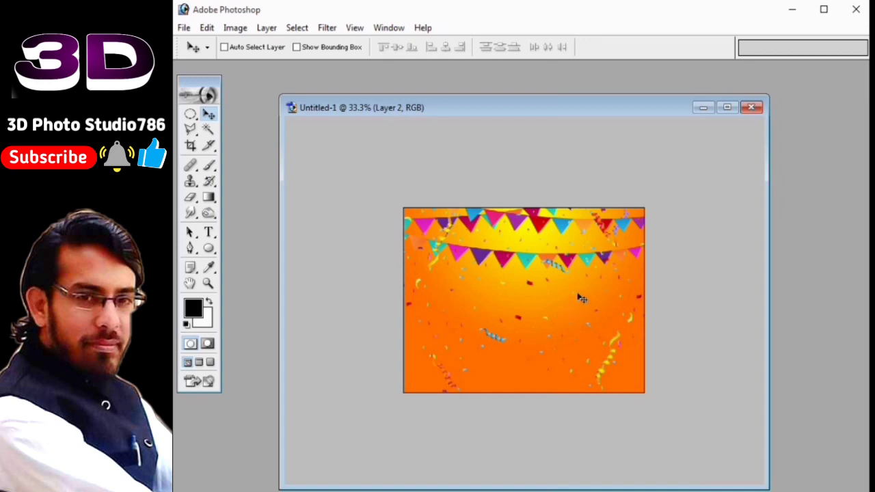
pyautogui.press('F7')
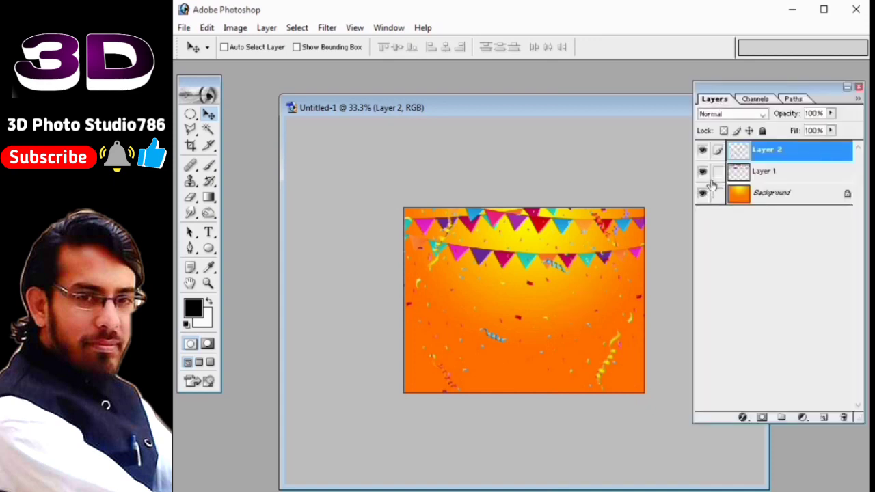
pyautogui.moveTo(779, 156); pyautogui.dragTo(785, 183)
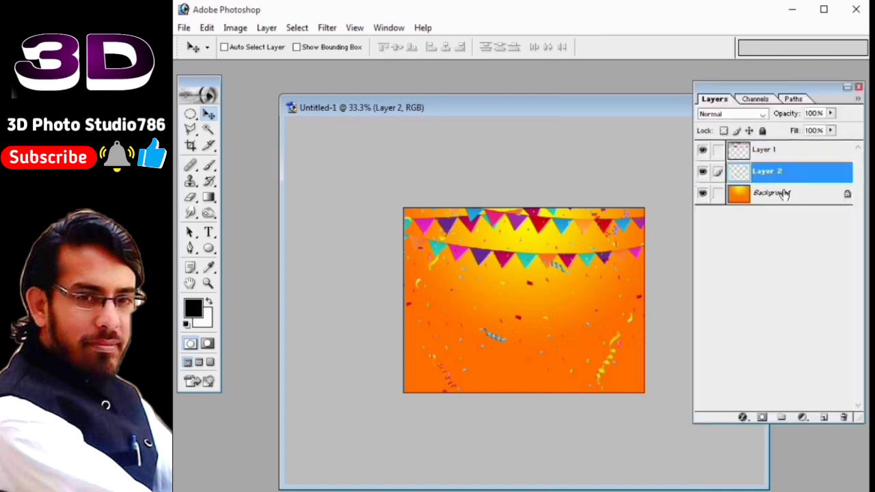
pyautogui.click(859, 88)
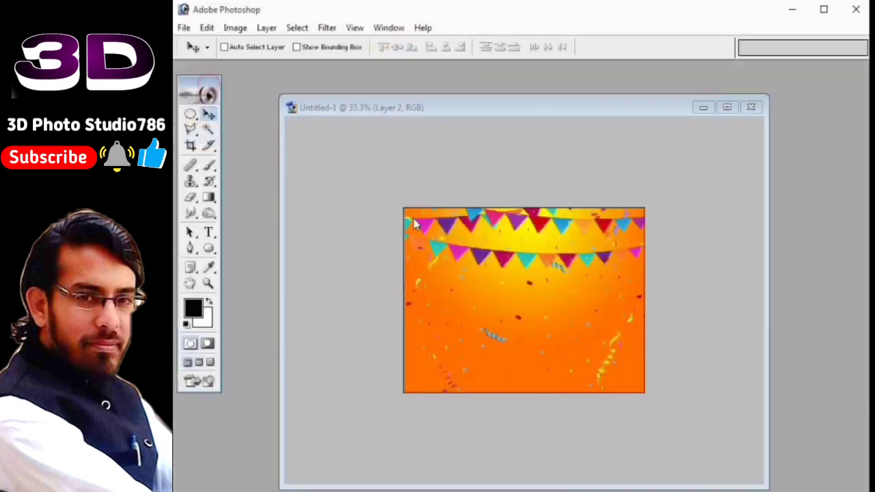
# Drag the child photo 001.tif onto the card and scale it down at the lower left
pyautogui.moveTo(453, 253); pyautogui.dragTo(561, 295)
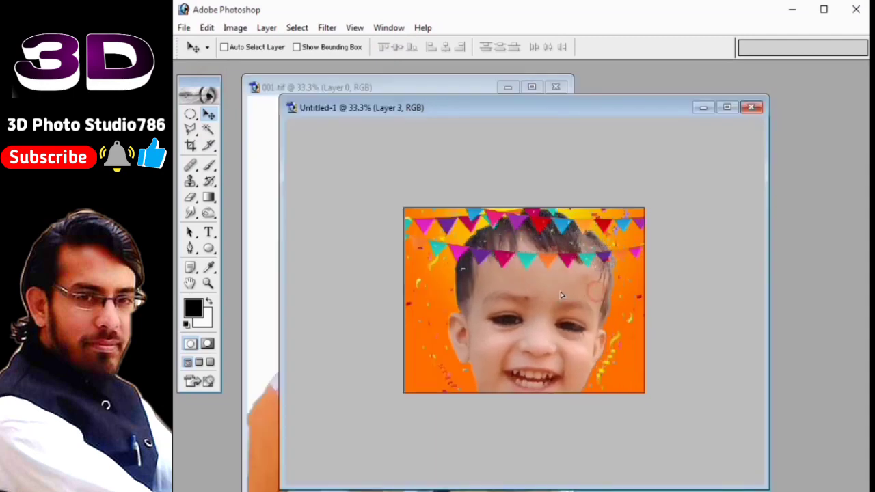
pyautogui.hotkey('ctrl', 't')
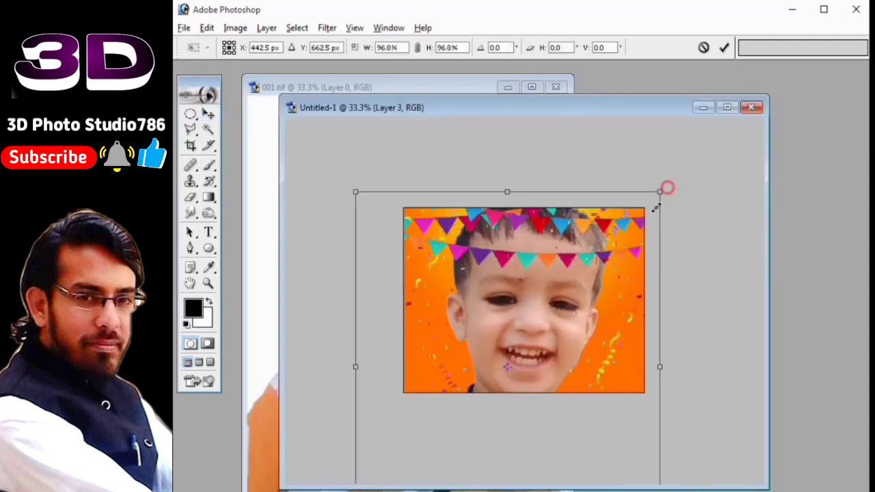
pyautogui.moveTo(663, 188); pyautogui.dragTo(594, 235)
pyautogui.moveTo(529, 343); pyautogui.dragTo(527, 308)
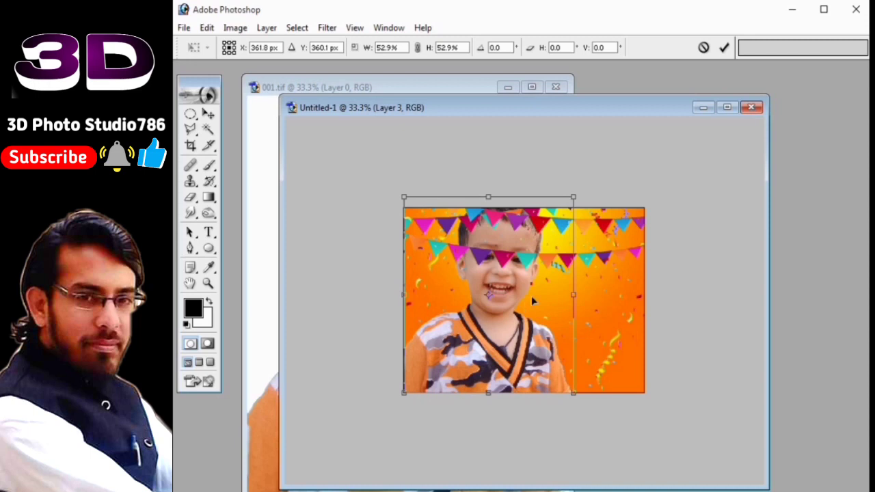
pyautogui.moveTo(574, 198); pyautogui.dragTo(525, 253)
pyautogui.press('Return')
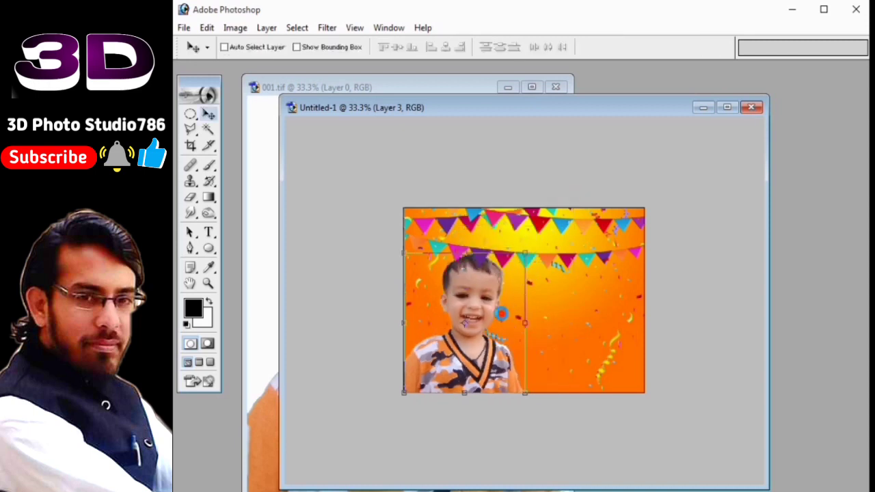
# Move Layer 3 to the top of the stack and enlarge the photo to about 123%, shifted left
pyautogui.press('F7')
pyautogui.moveTo(769, 172); pyautogui.dragTo(776, 151)
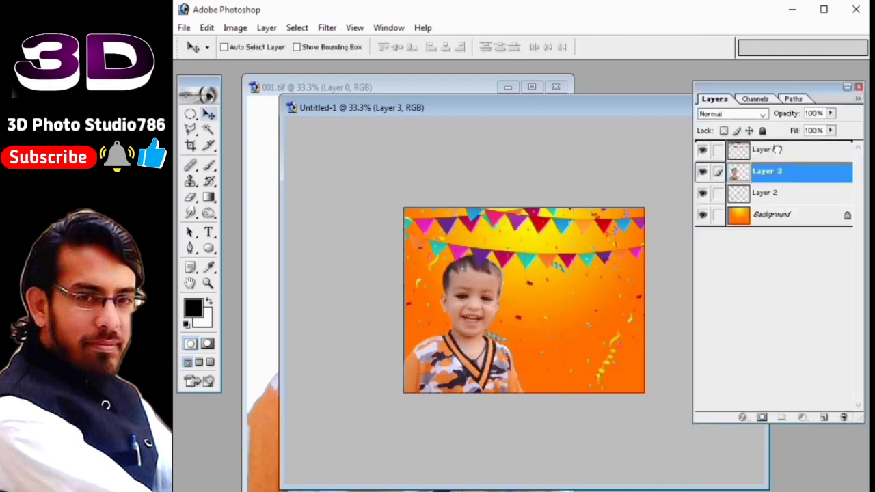
pyautogui.hotkey('ctrl', 't')
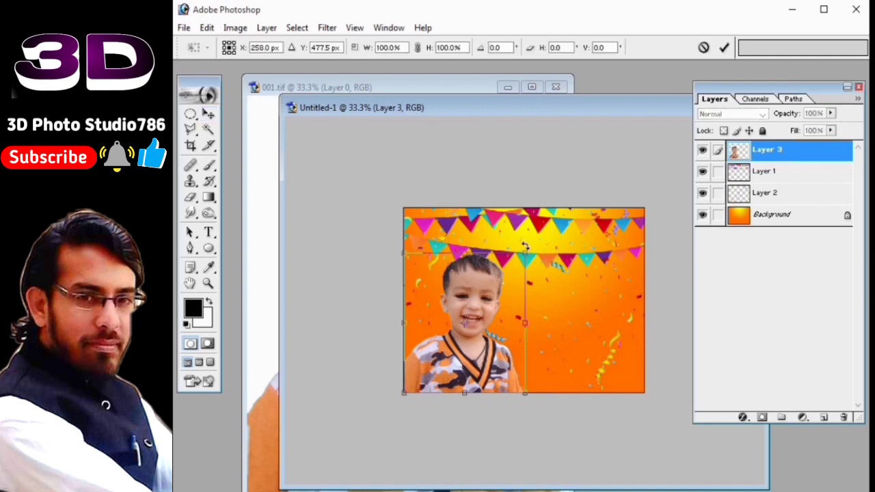
pyautogui.moveTo(525, 247); pyautogui.dragTo(565, 233)
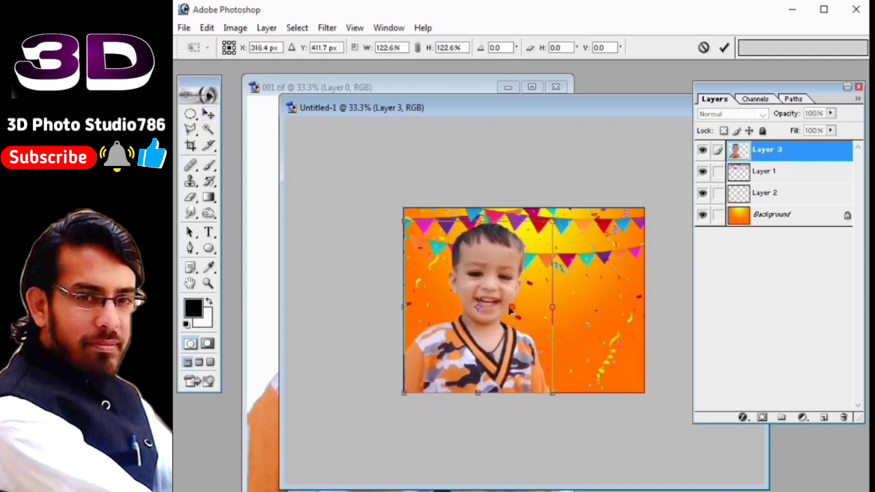
pyautogui.moveTo(510, 309); pyautogui.dragTo(493, 313)
pyautogui.press('Return')
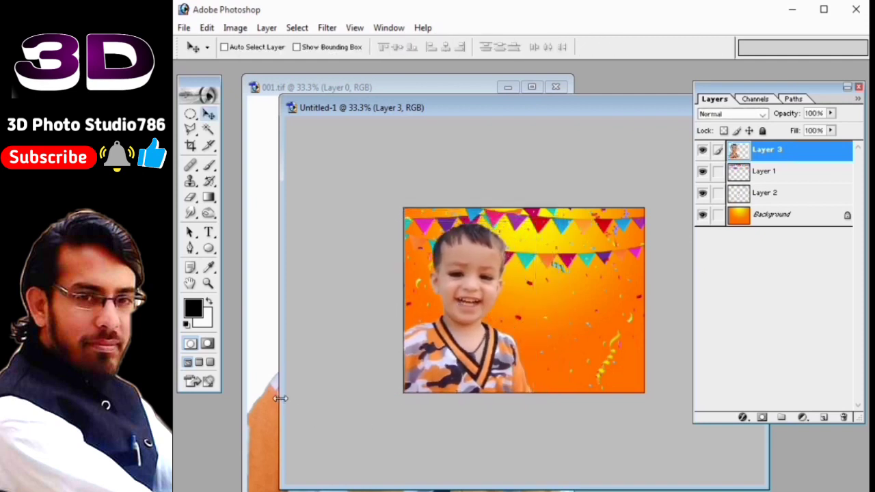
# Close 001.tif, fine-tune the photo's position and size, and select the Background layer
pyautogui.click(263, 403)
pyautogui.click(556, 87)
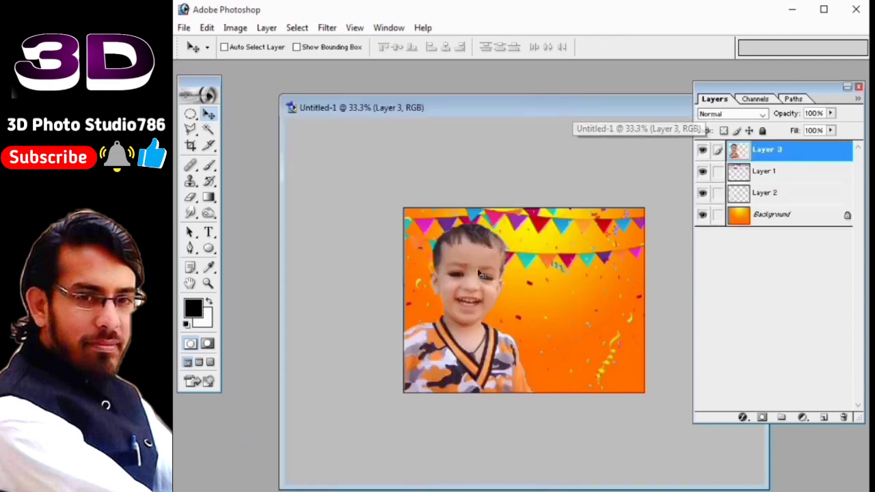
pyautogui.moveTo(491, 277); pyautogui.dragTo(487, 273)
pyautogui.hotkey('ctrl', 't')
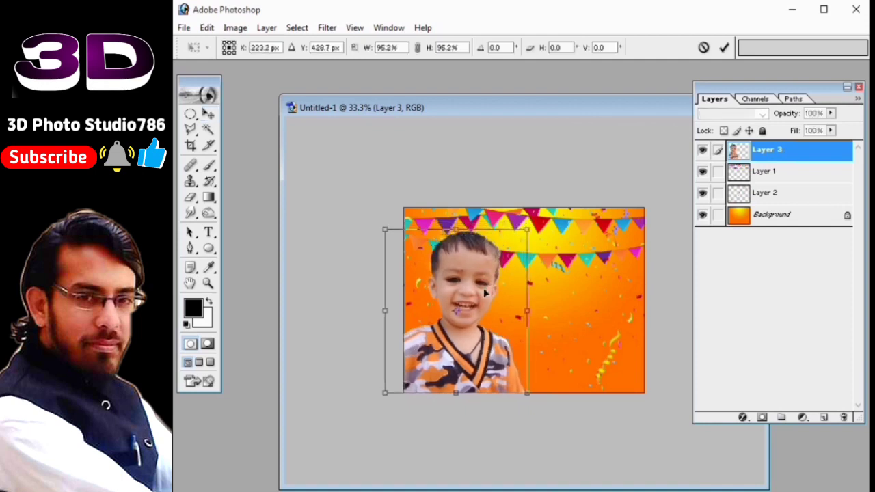
pyautogui.press('Return')
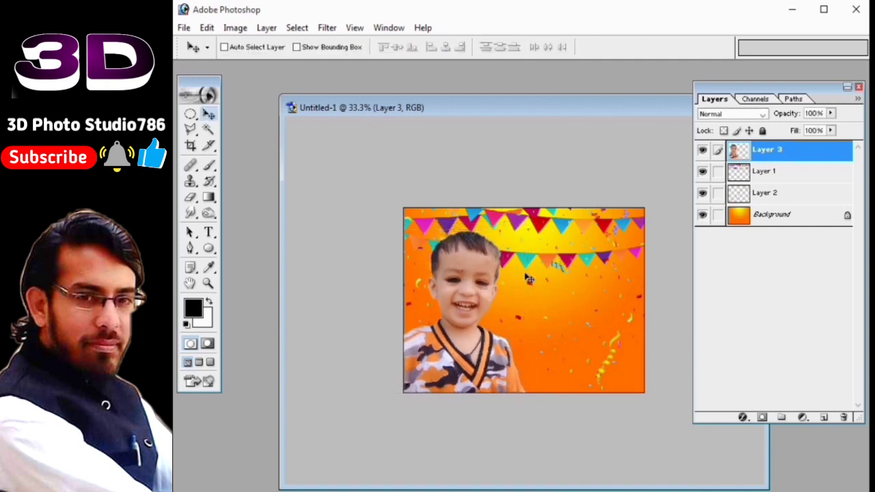
pyautogui.hotkey('ctrl', 't')
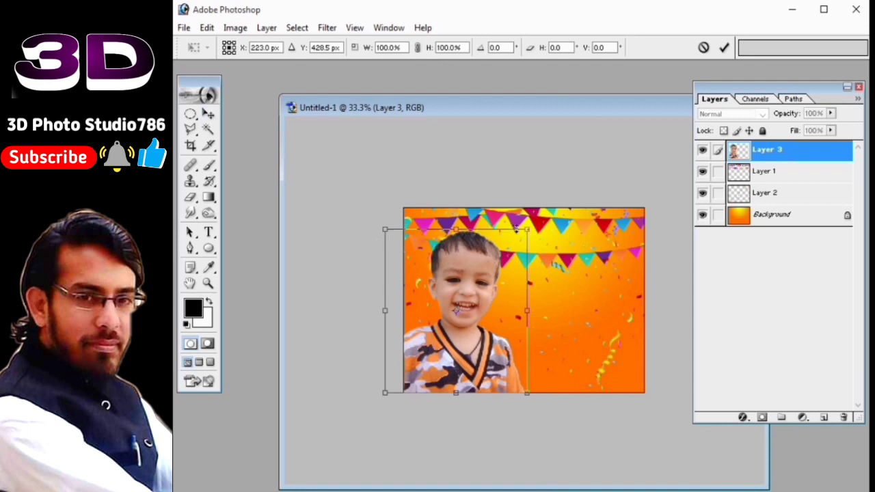
pyautogui.moveTo(526, 230); pyautogui.dragTo(521, 236)
pyautogui.press('Return')
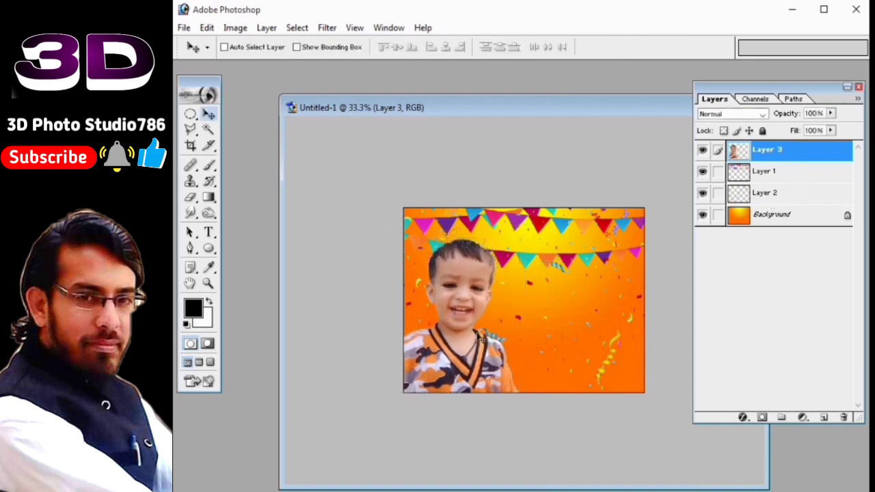
pyautogui.click(763, 223)
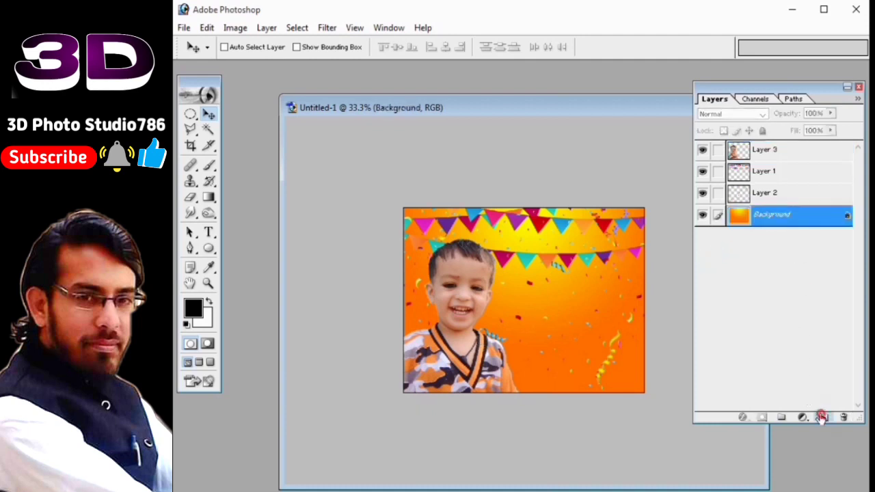
# Add a new empty layer above Background and set white as the brush colour
pyautogui.click(822, 418)
pyautogui.click(210, 301)
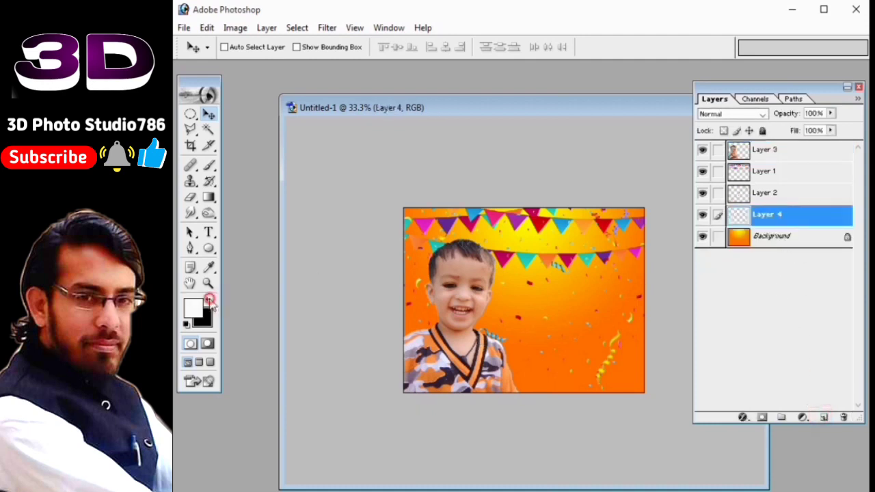
pyautogui.press('b')
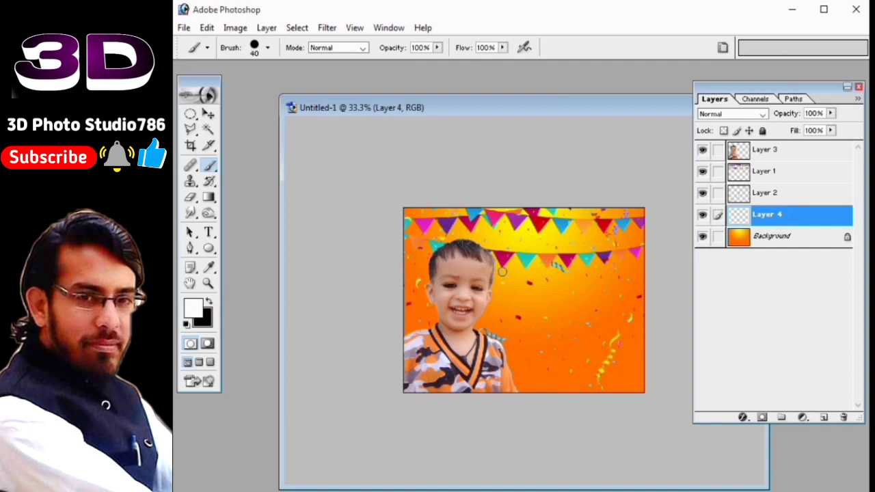
pyautogui.press(']')
pyautogui.press(']')
pyautogui.press(']')
# Choose the soft 200 airbrush preset and enlarge it to 600 px
pyautogui.rightClick(492, 277)
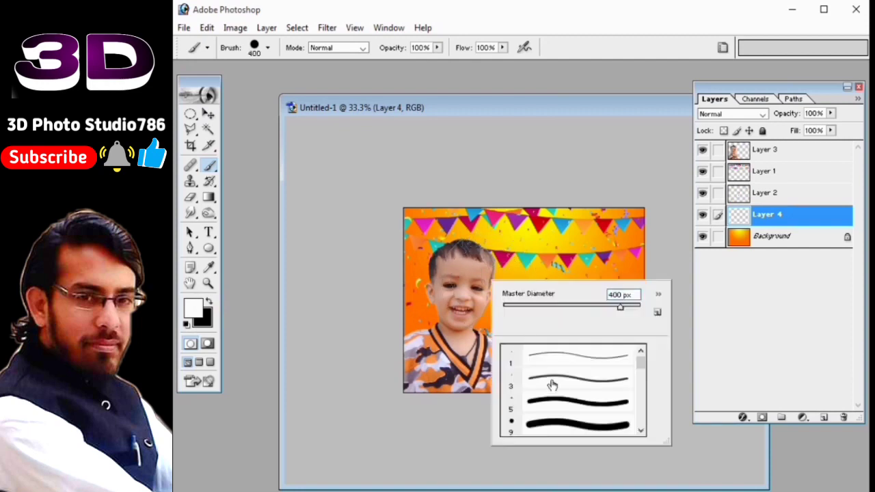
pyautogui.moveTo(642, 373); pyautogui.dragTo(626, 392)
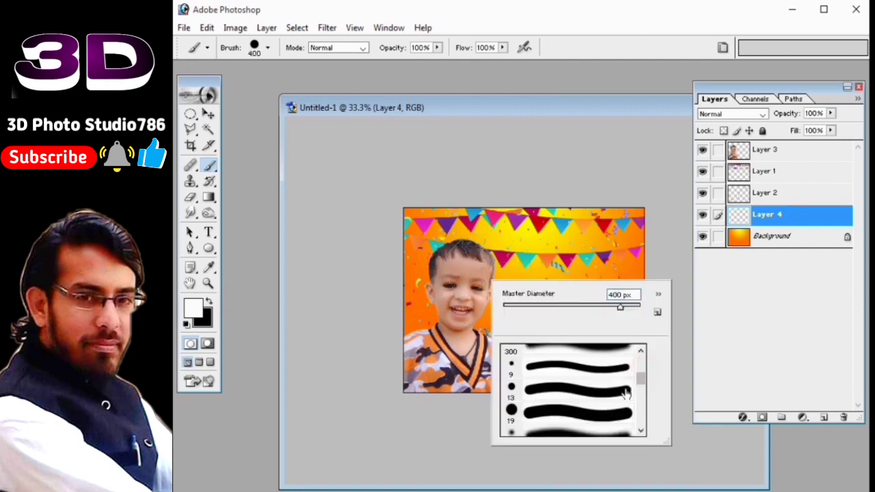
pyautogui.scroll(-2, 576, 423)
pyautogui.scroll(-2, 576, 423)
pyautogui.click(561, 413)
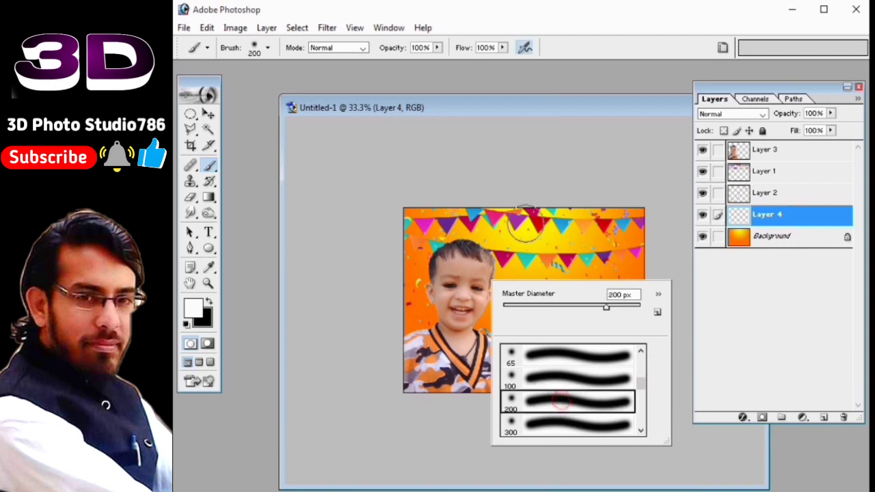
pyautogui.press('Return')
pyautogui.press(']')
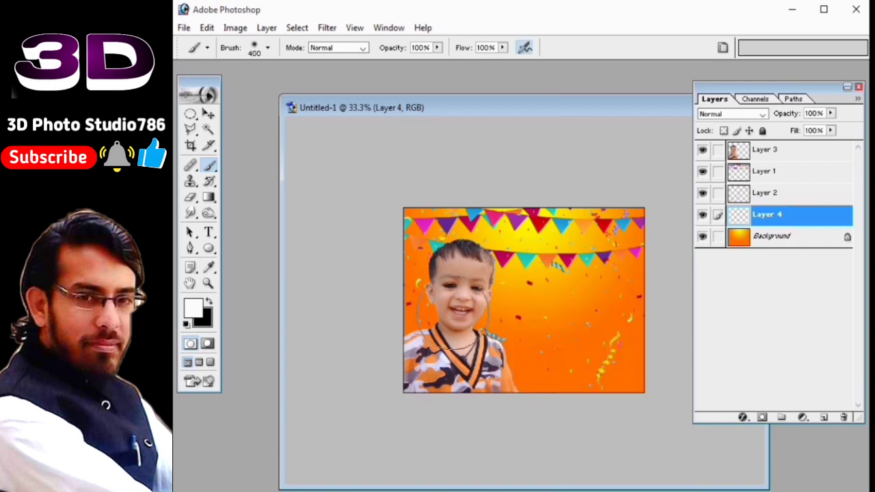
pyautogui.press(']')
pyautogui.press(']')
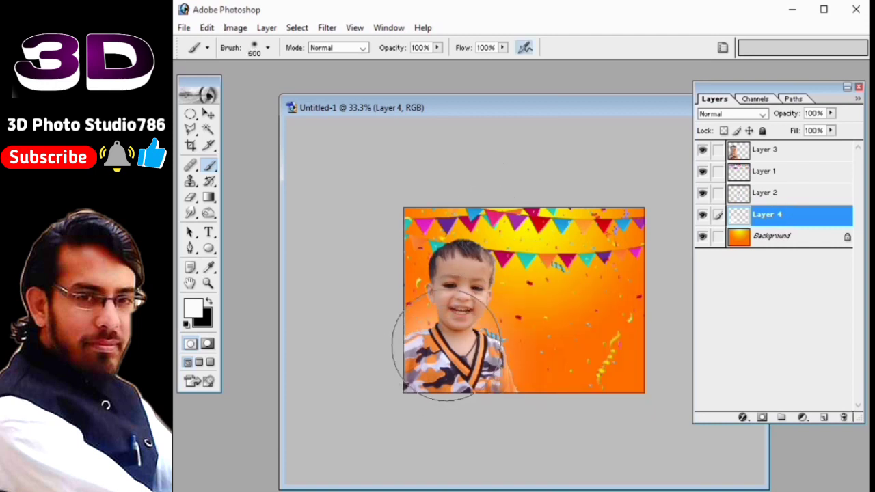
# Paint soft white glow around the boy's face and shoulders, then select Layer 3
pyautogui.moveTo(430, 302); pyautogui.dragTo(430, 352)
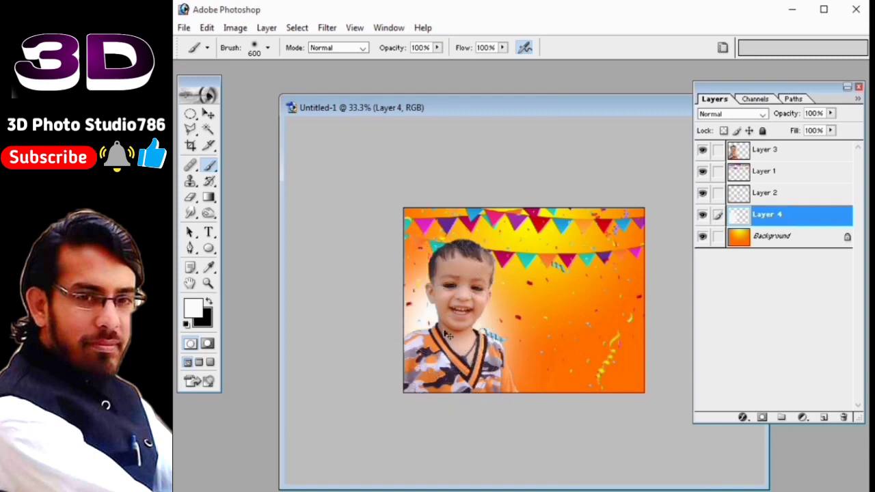
pyautogui.hotkey('ctrl', 'z')
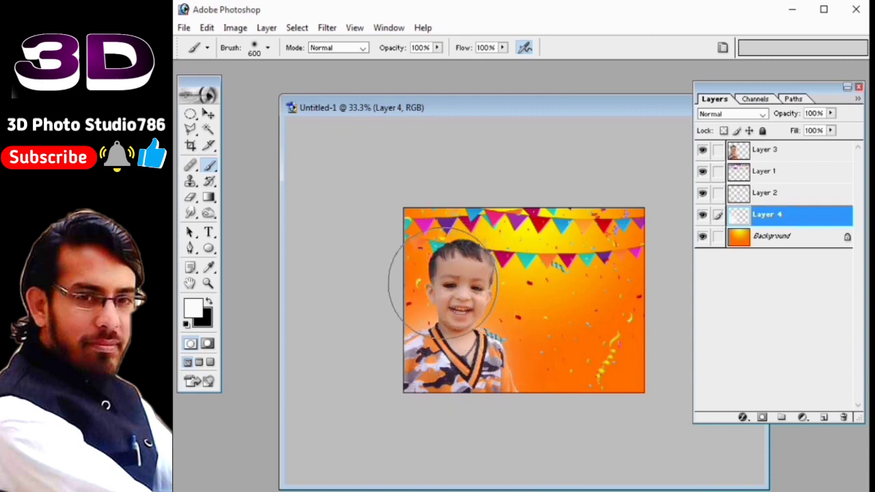
pyautogui.moveTo(435, 280)
pyautogui.mouseDown()
pyautogui.moveTo(427, 370)
pyautogui.moveTo(451, 362)
pyautogui.mouseUp()
pyautogui.hotkey('ctrl', 'z')
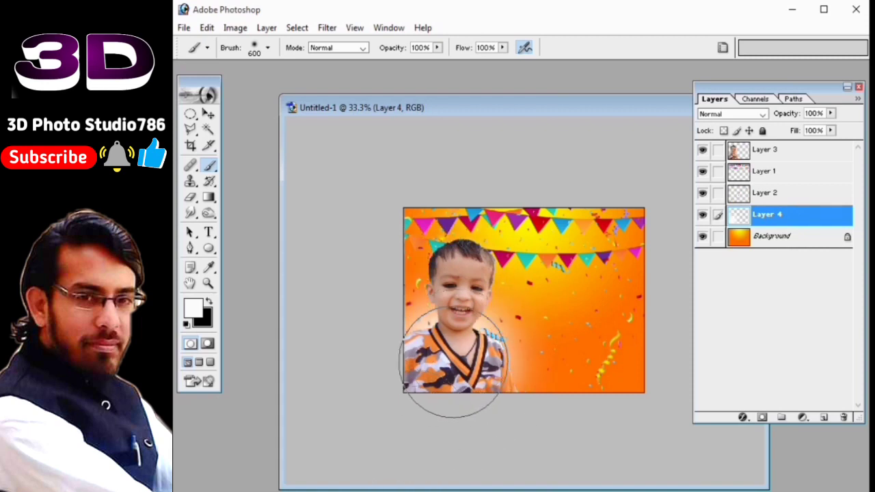
pyautogui.press('v')
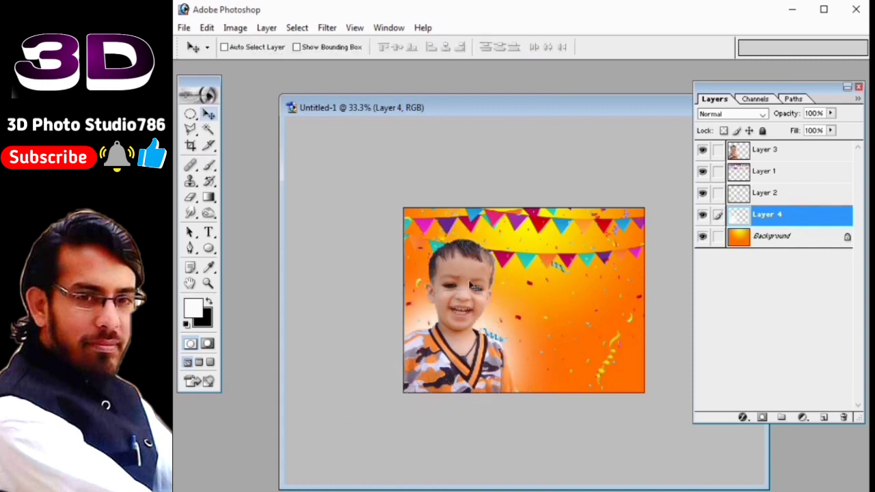
pyautogui.rightClick(473, 286)
pyautogui.click(488, 290)
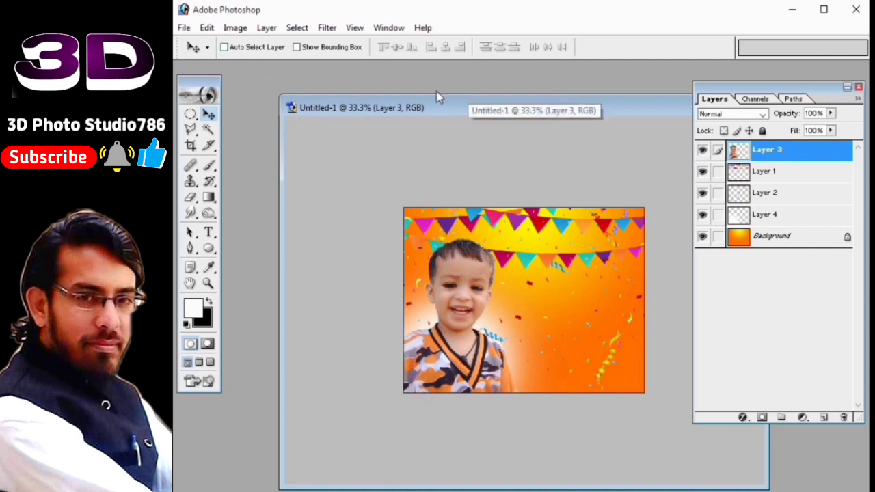
# Raise the boy photo's contrast to +11 with Brightness/Contrast
pyautogui.click(235, 27)
pyautogui.moveTo(267, 64)
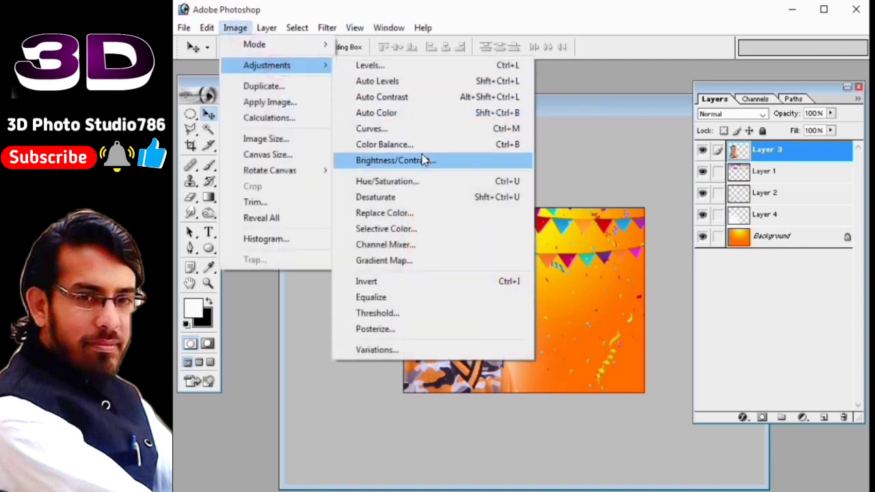
pyautogui.click(395, 160)
pyautogui.click(719, 285)
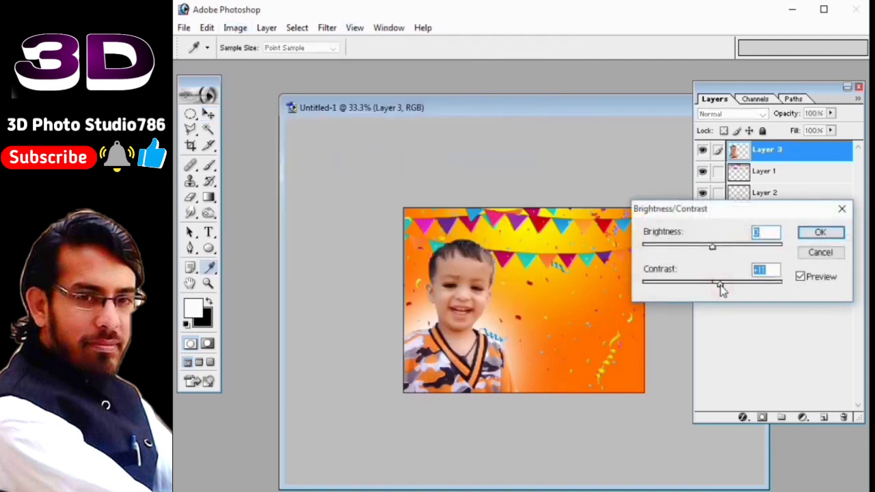
pyautogui.click(821, 232)
# Boost the photo's saturation to +25 with Hue/Saturation
pyautogui.click(235, 27)
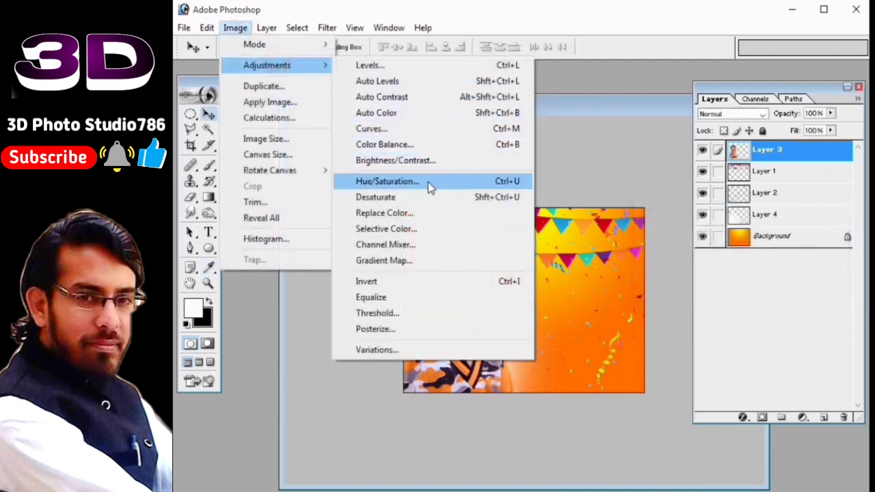
pyautogui.click(428, 182)
pyautogui.click(714, 219)
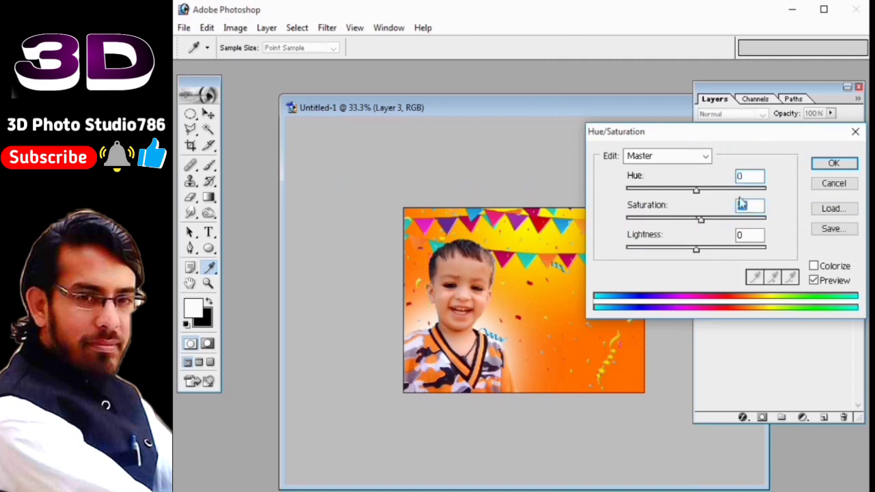
pyautogui.click(823, 163)
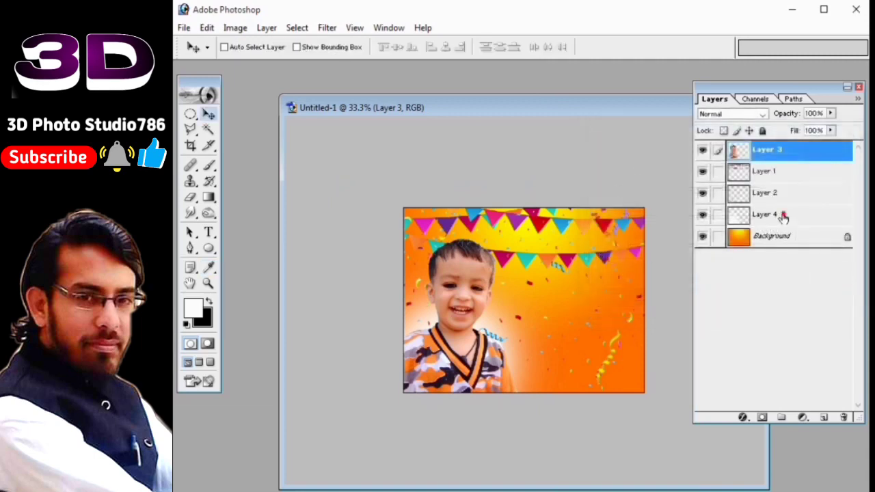
# Delete Layer 4, the white glow layer
pyautogui.click(783, 216)
pyautogui.click(843, 417)
pyautogui.click(469, 209)
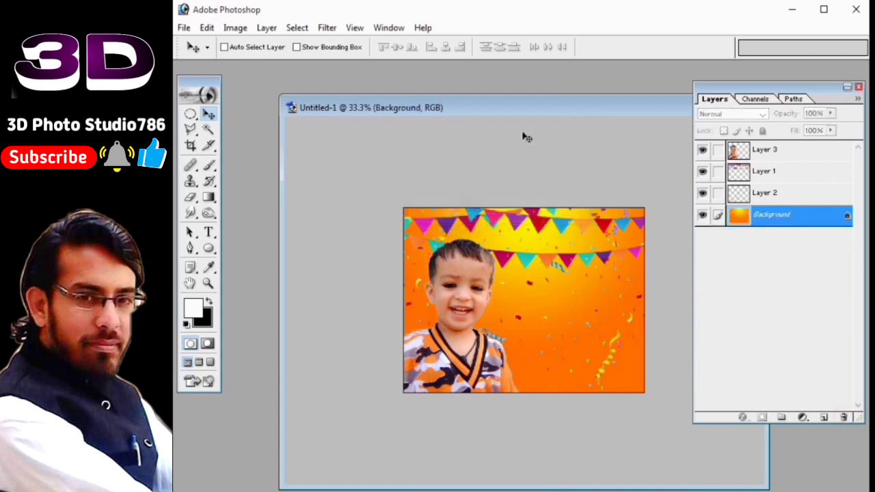
# Open the Mickey cartoon PNG and drag it into the birthday card
pyautogui.hotkey('ctrl', 'o')
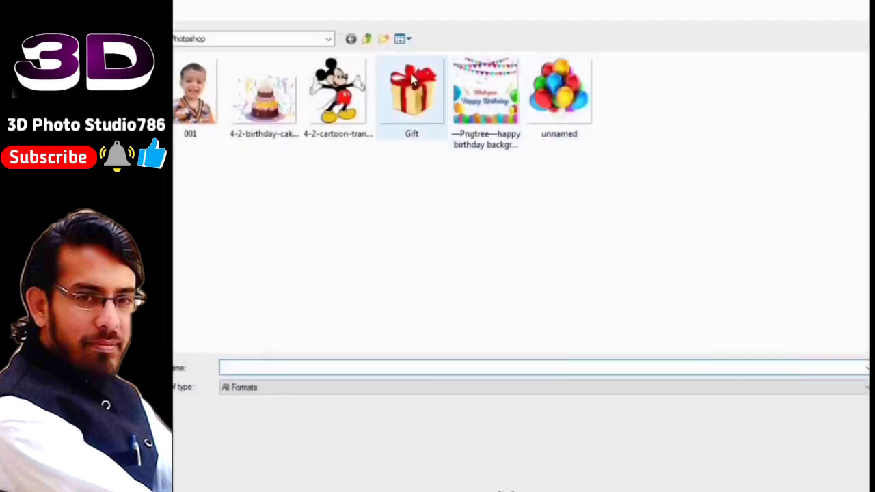
pyautogui.click(362, 98)
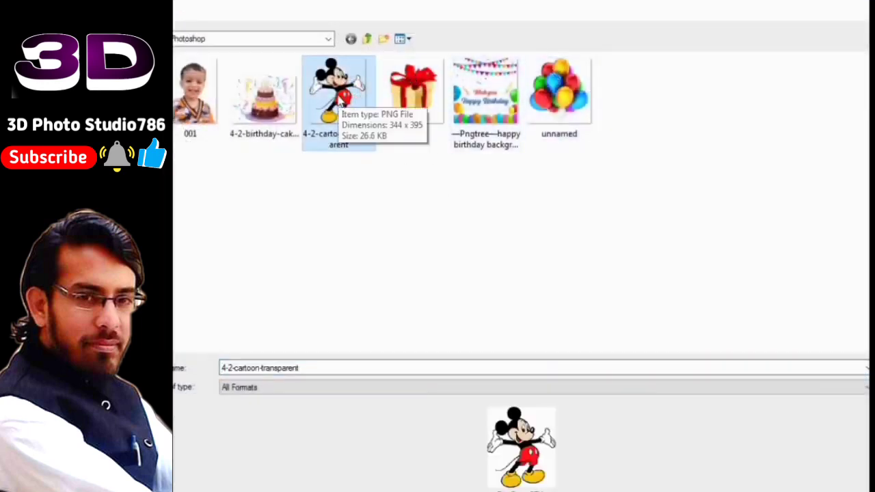
pyautogui.doubleClick(345, 102)
pyautogui.moveTo(381, 259); pyautogui.dragTo(517, 299)
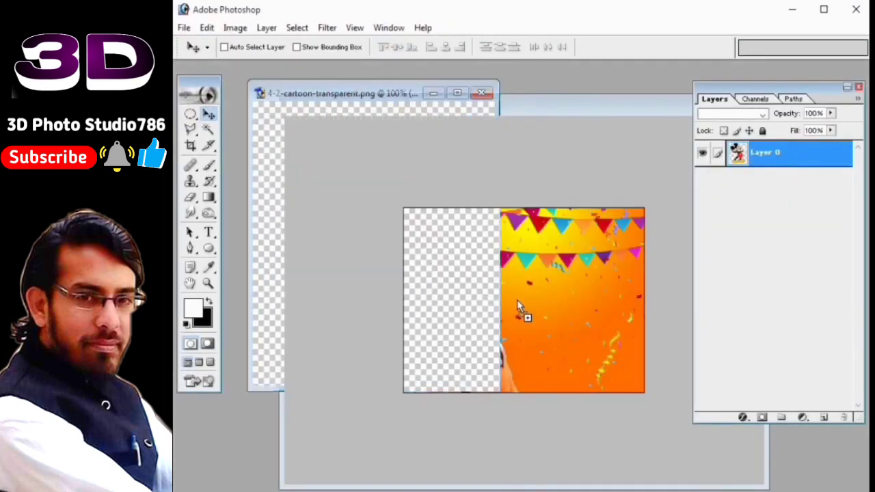
# Flip Mickey horizontally, move him to the lower-right corner, and enlarge him slightly
pyautogui.hotkey('ctrl', 't')
pyautogui.rightClick(514, 301)
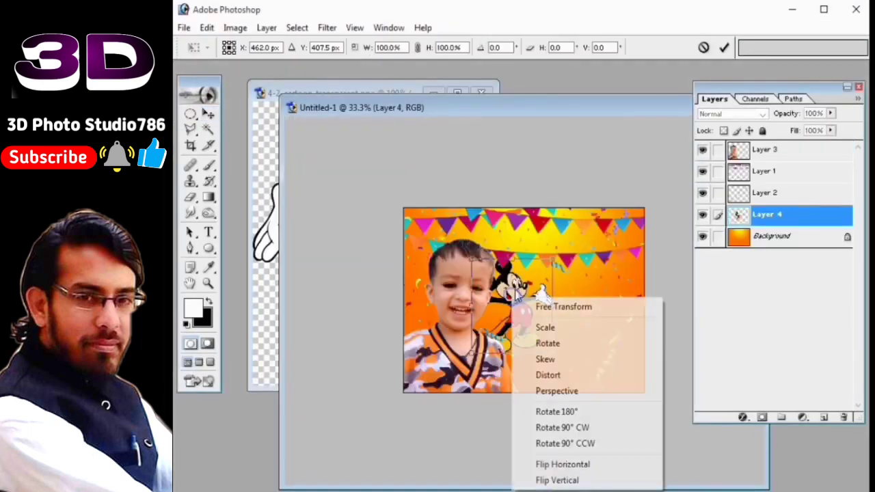
pyautogui.click(567, 463)
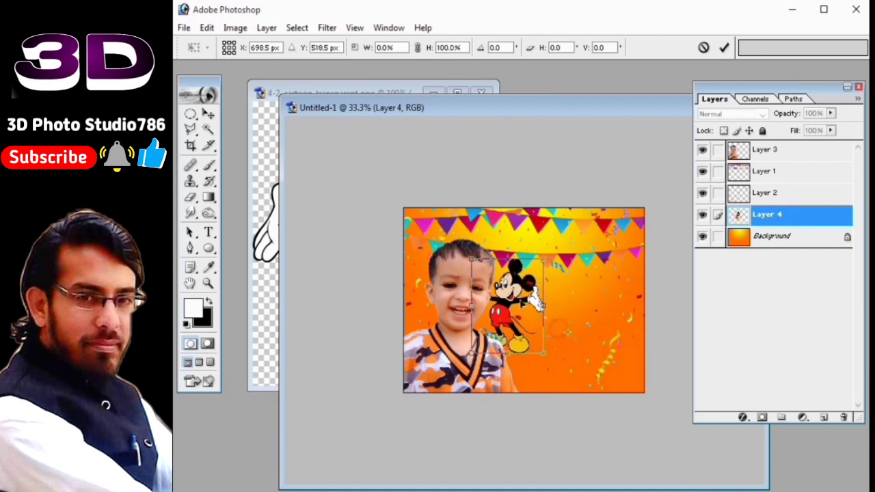
pyautogui.moveTo(516, 304); pyautogui.dragTo(615, 345)
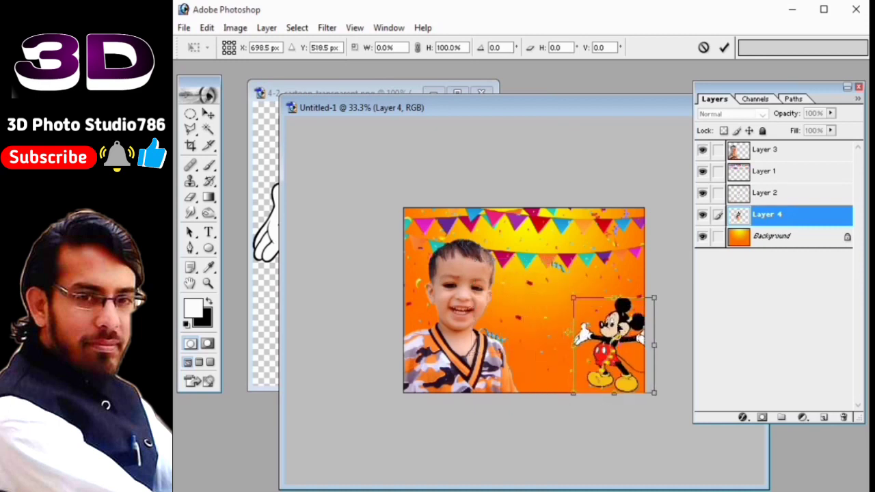
pyautogui.moveTo(568, 291); pyautogui.dragTo(576, 296)
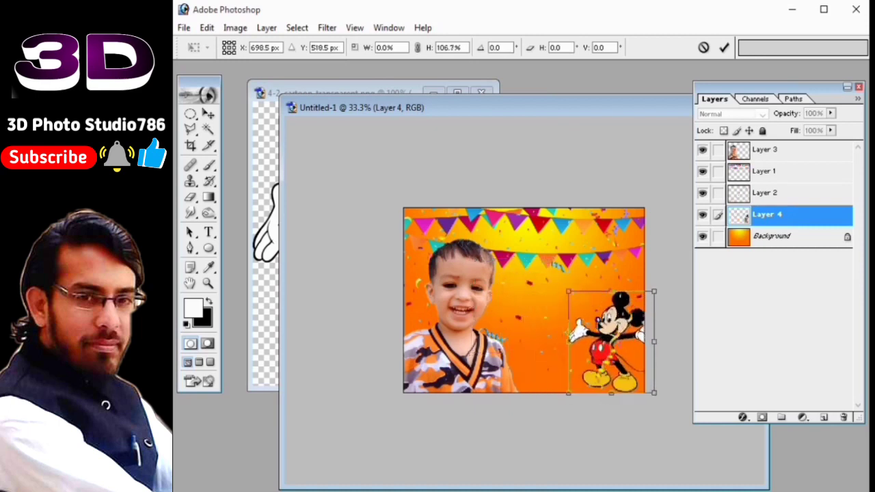
pyautogui.press('Return')
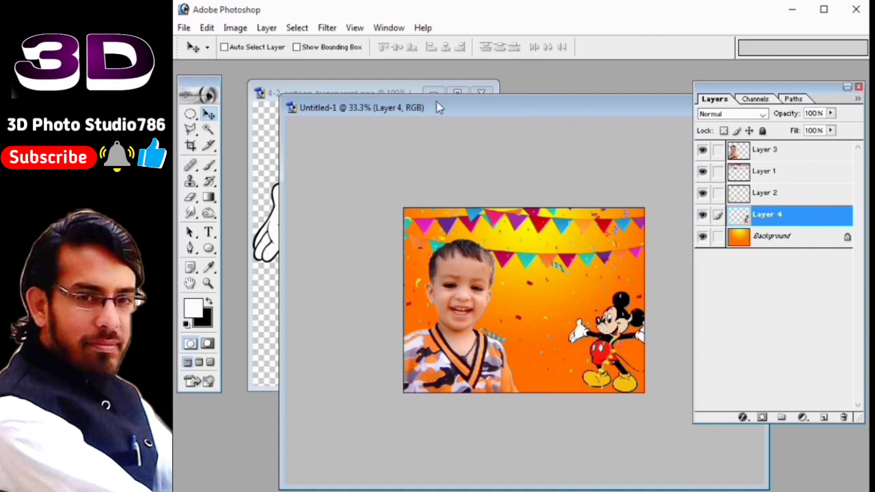
# Close the Mickey file, open the birthday cake image, and drag it into the card
pyautogui.click(481, 92)
pyautogui.doubleClick(514, 90)
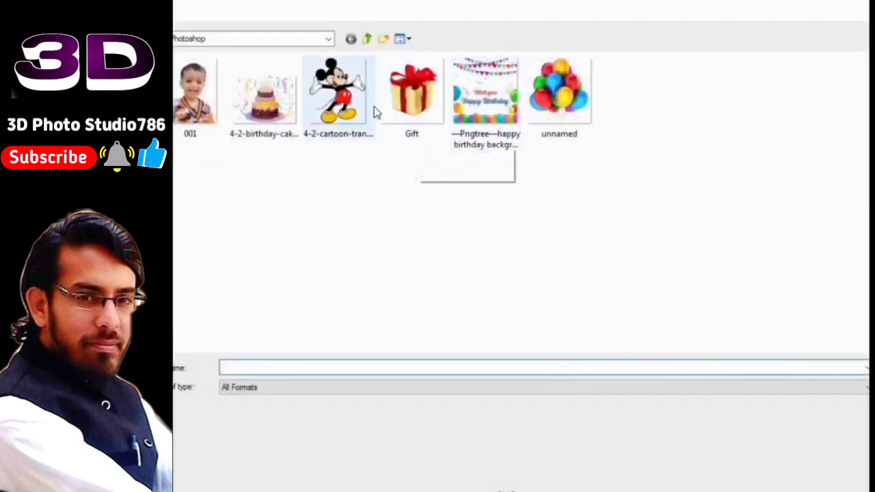
pyautogui.doubleClick(264, 96)
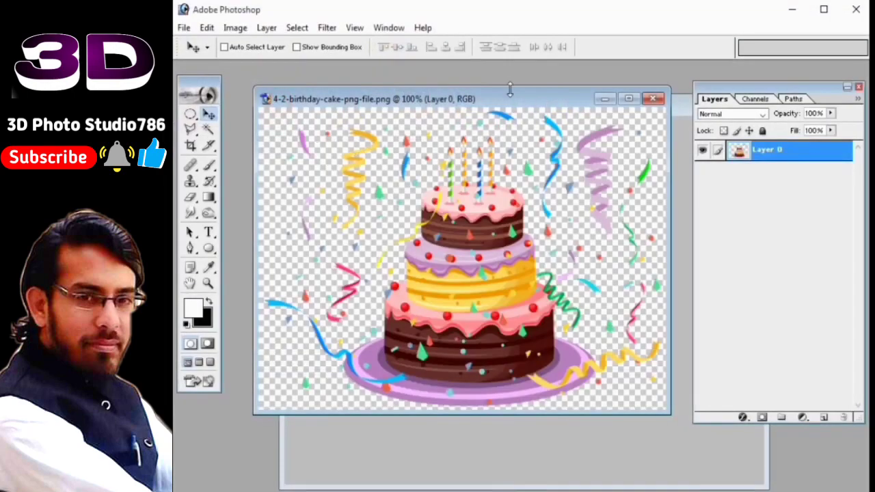
pyautogui.moveTo(511, 98); pyautogui.dragTo(444, 95)
pyautogui.moveTo(410, 259)
pyautogui.mouseDown()
pyautogui.moveTo(565, 277)
pyautogui.moveTo(547, 345)
pyautogui.mouseUp()
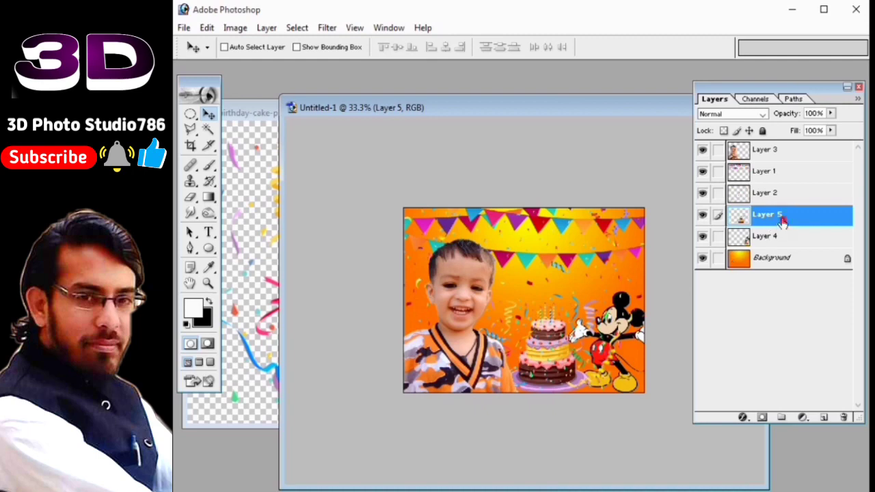
# Select the cake layer, Layer 5, and resize it to about 100.7%, nudging it down
pyautogui.moveTo(782, 220); pyautogui.dragTo(779, 151)
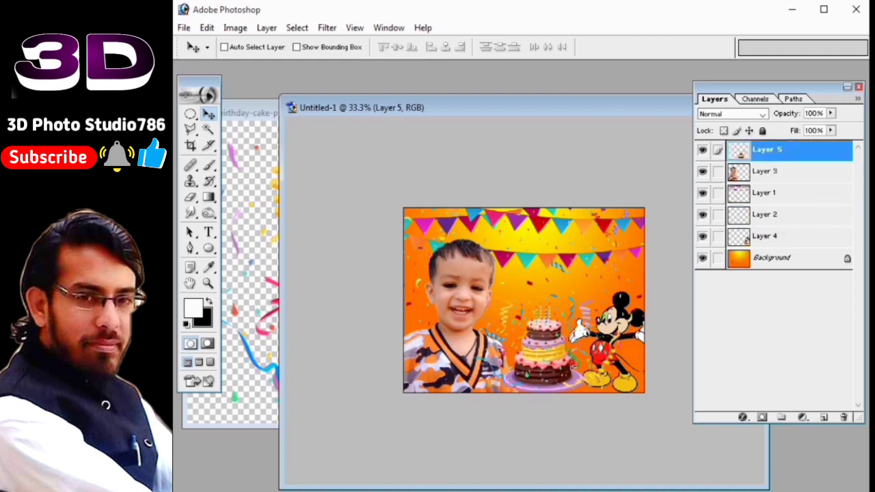
pyautogui.rightClick(593, 347)
pyautogui.click(615, 358)
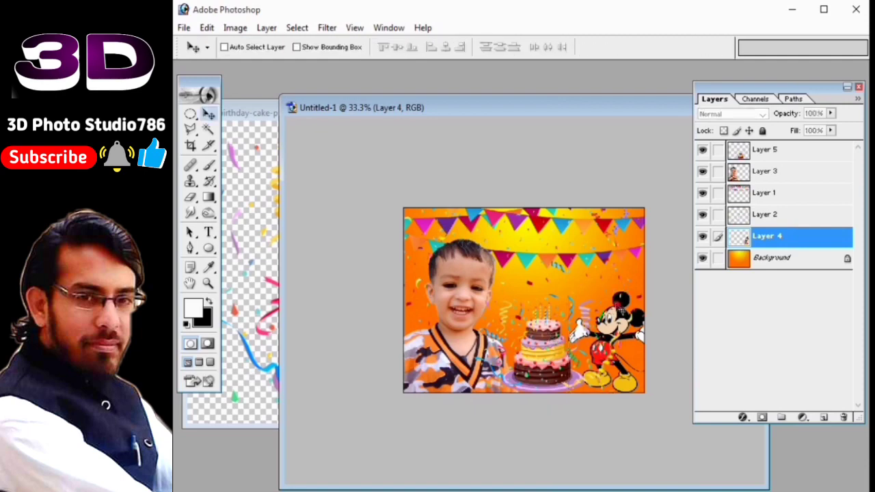
pyautogui.rightClick(540, 354)
pyautogui.click(555, 366)
pyautogui.hotkey('ctrl', 't')
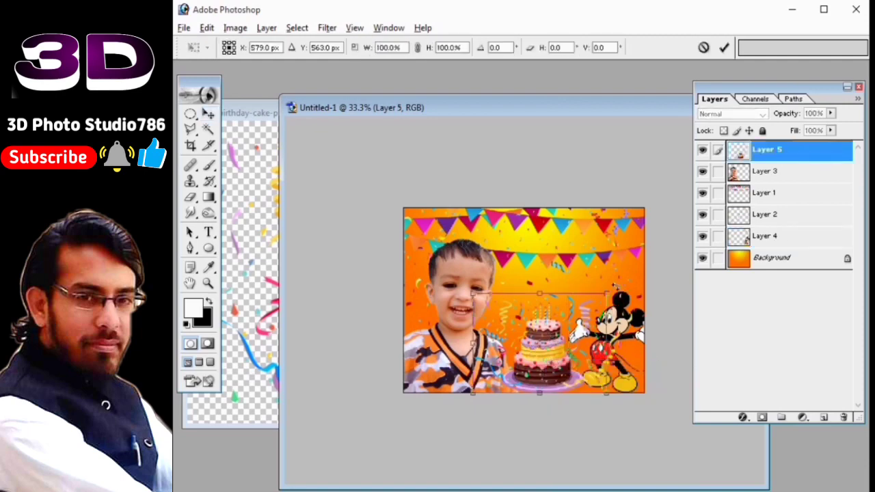
pyautogui.moveTo(614, 286); pyautogui.dragTo(596, 294)
pyautogui.moveTo(560, 338); pyautogui.dragTo(558, 344)
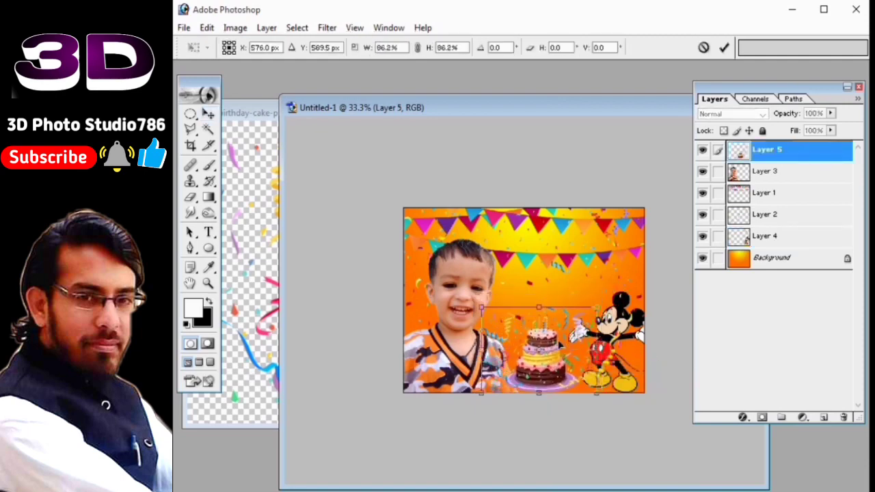
pyautogui.moveTo(596, 307); pyautogui.dragTo(604, 301)
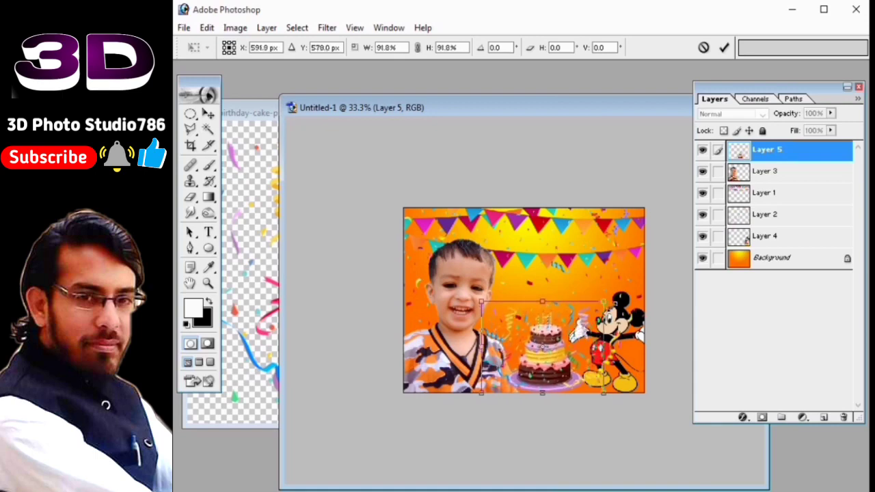
pyautogui.moveTo(482, 301); pyautogui.dragTo(469, 295)
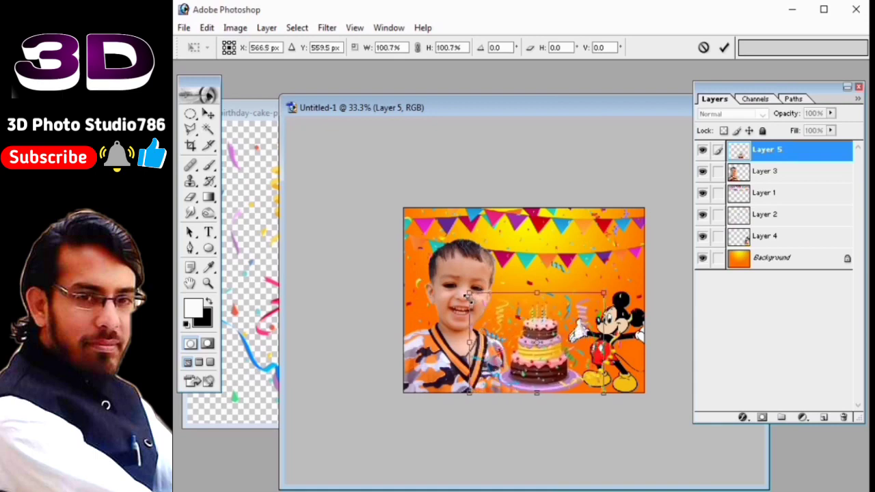
pyautogui.press('Return')
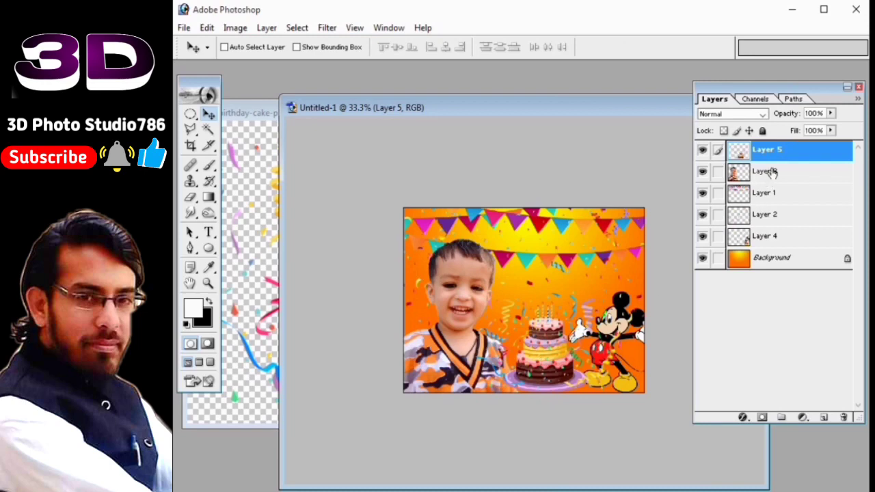
# Move Layer 5 beneath Layer 4, just above Background
pyautogui.moveTo(780, 154); pyautogui.dragTo(804, 255)
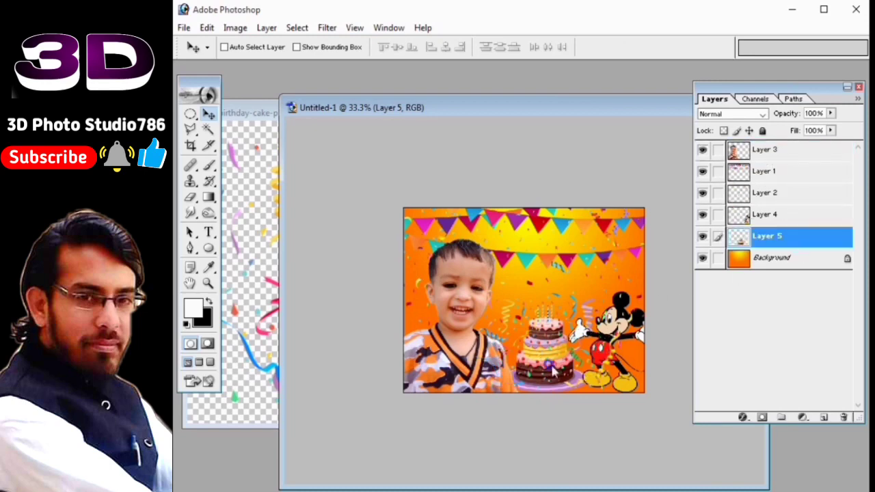
pyautogui.hotkey('ctrl', 't')
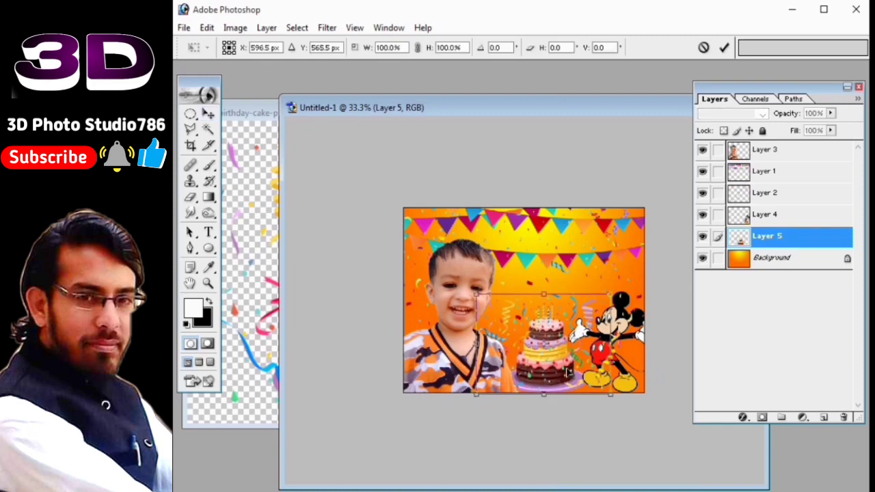
pyautogui.press('Return')
# Open the balloons image and drag it onto the birthday card as a new layer
pyautogui.click(276, 151)
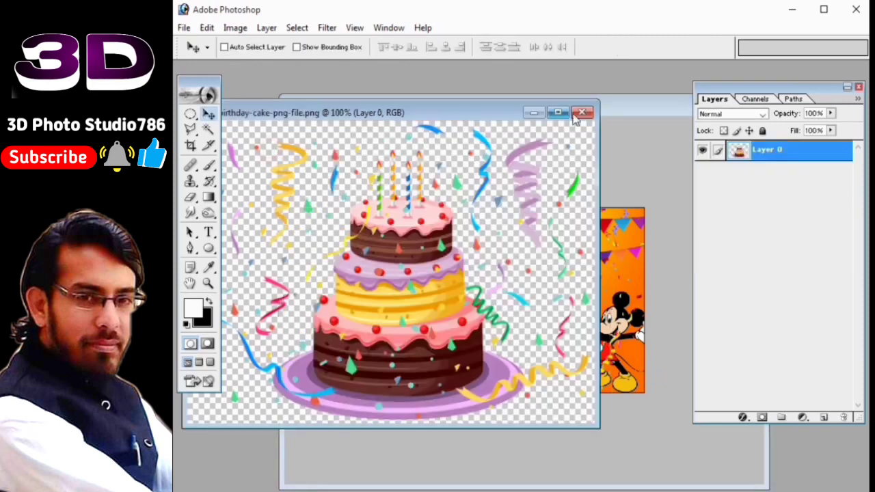
pyautogui.click(575, 108)
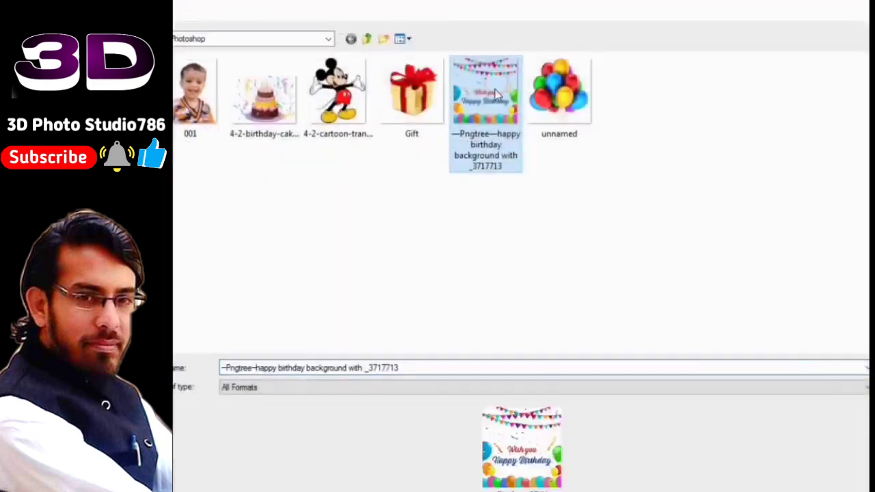
pyautogui.click(410, 114)
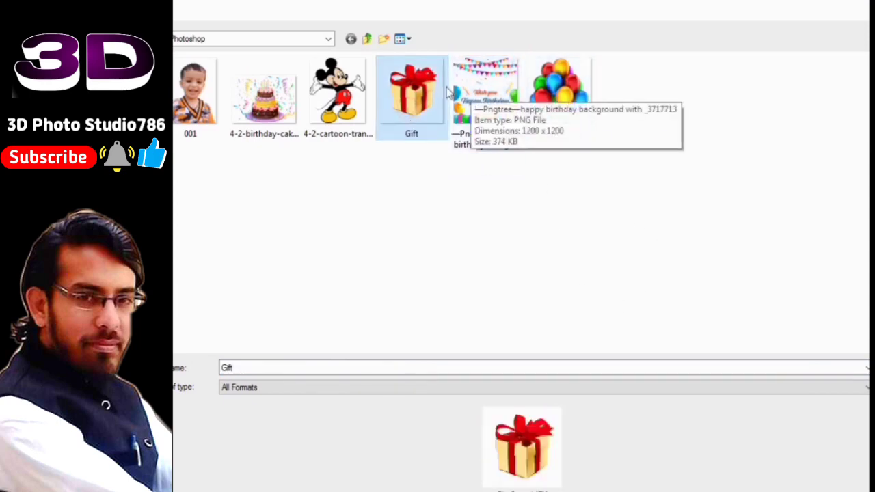
pyautogui.doubleClick(561, 96)
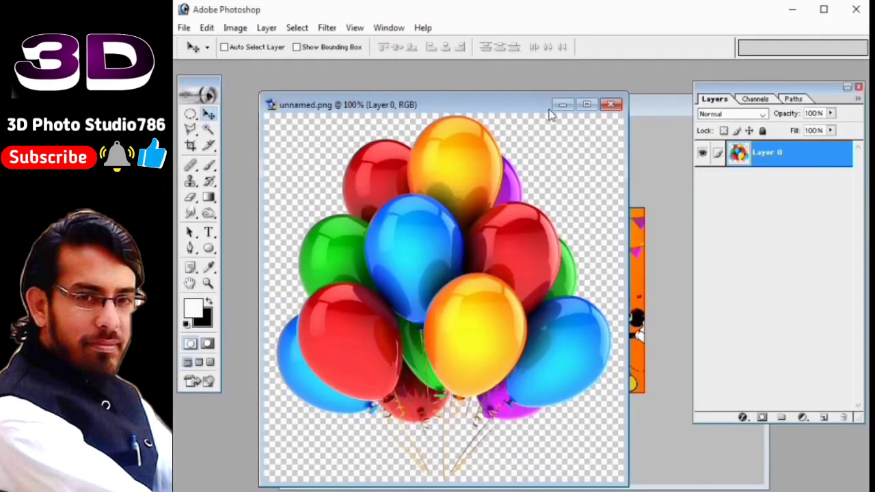
pyautogui.moveTo(533, 104); pyautogui.dragTo(374, 92)
pyautogui.moveTo(410, 273); pyautogui.dragTo(579, 278)
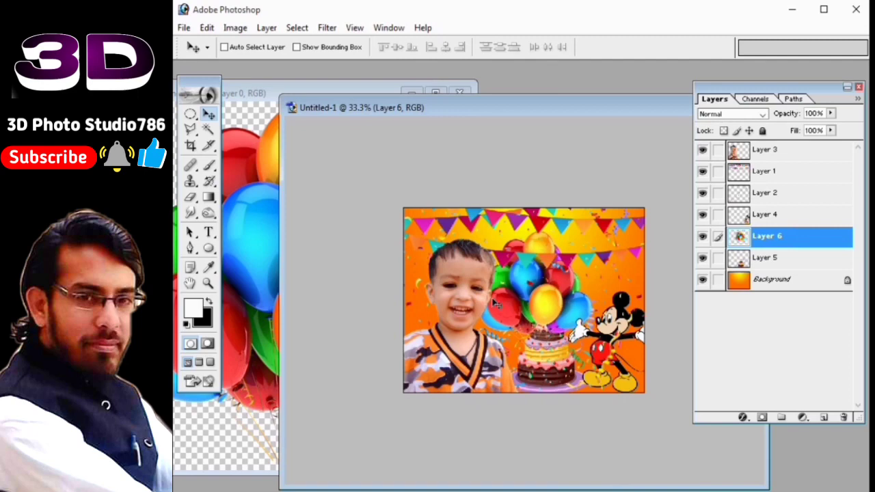
# Scale the balloons to 66.1% and place them above the cake near Mickey
pyautogui.hotkey('ctrl', 't')
pyautogui.moveTo(592, 231); pyautogui.dragTo(573, 250)
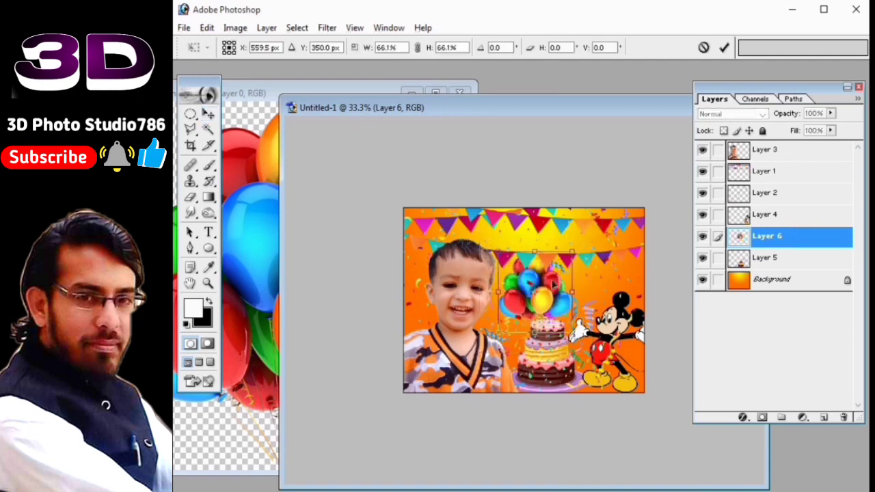
pyautogui.moveTo(540, 287); pyautogui.dragTo(598, 273)
pyautogui.press('Return')
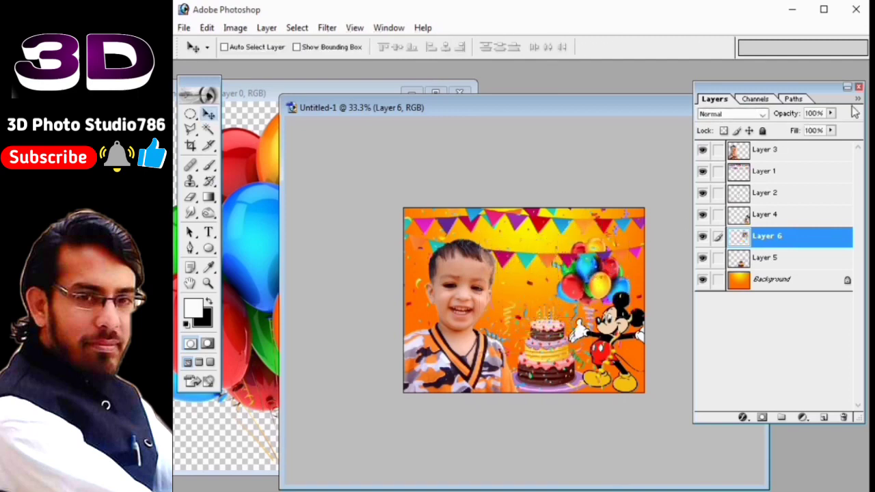
# Zoom in and shift the balloons slightly left and down, then view the whole card
pyautogui.click(859, 91)
pyautogui.press('z')
pyautogui.moveTo(526, 249); pyautogui.dragTo(584, 287)
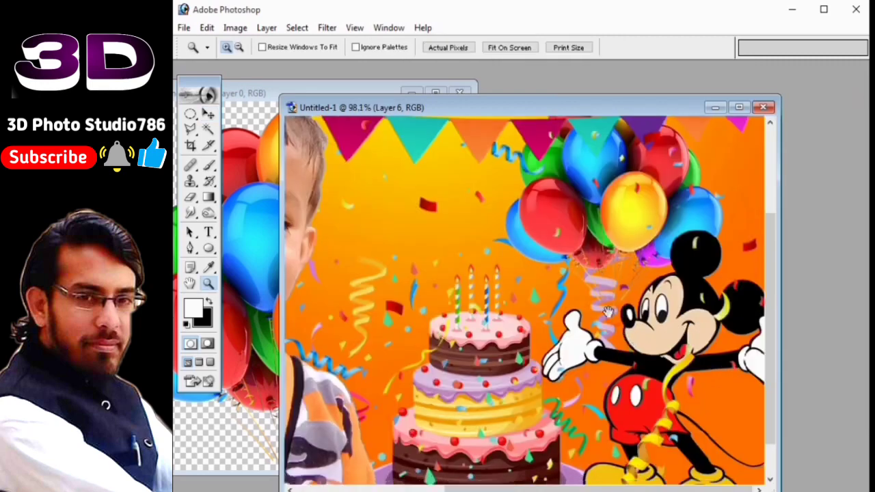
pyautogui.press('v')
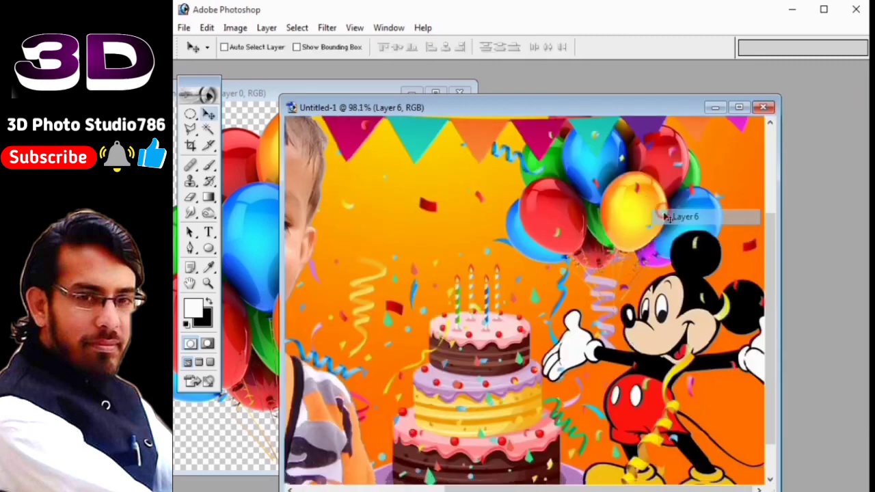
pyautogui.moveTo(649, 210)
pyautogui.mouseDown()
pyautogui.moveTo(621, 229)
pyautogui.moveTo(618, 259)
pyautogui.mouseUp()
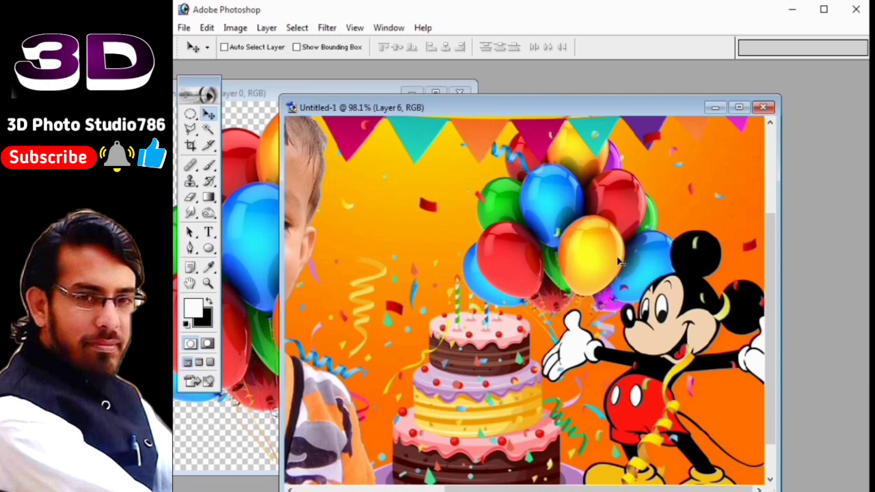
pyautogui.hotkey('ctrl', 'alt', '0')
pyautogui.hotkey('ctrl', '-')
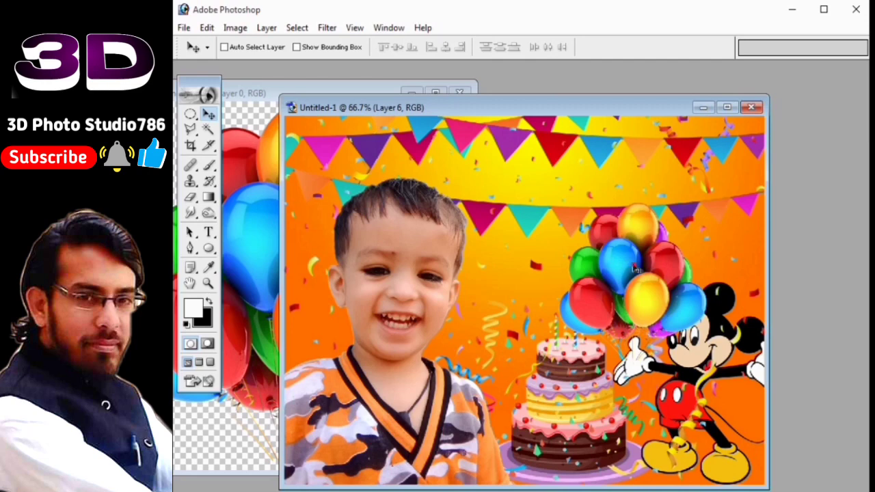
pyautogui.moveTo(635, 269); pyautogui.dragTo(632, 270)
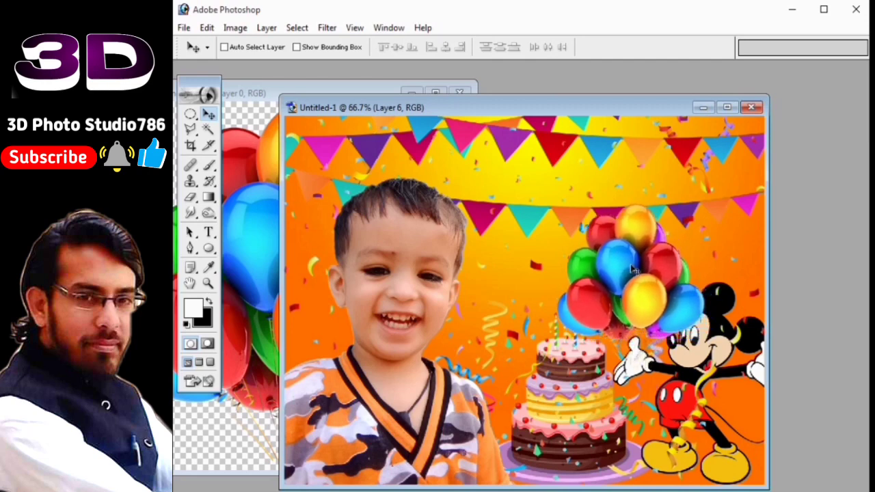
# Shrink the balloons to 92.1% and tilt them -13.8°
pyautogui.hotkey('ctrl', 't')
pyautogui.moveTo(697, 200); pyautogui.dragTo(689, 198)
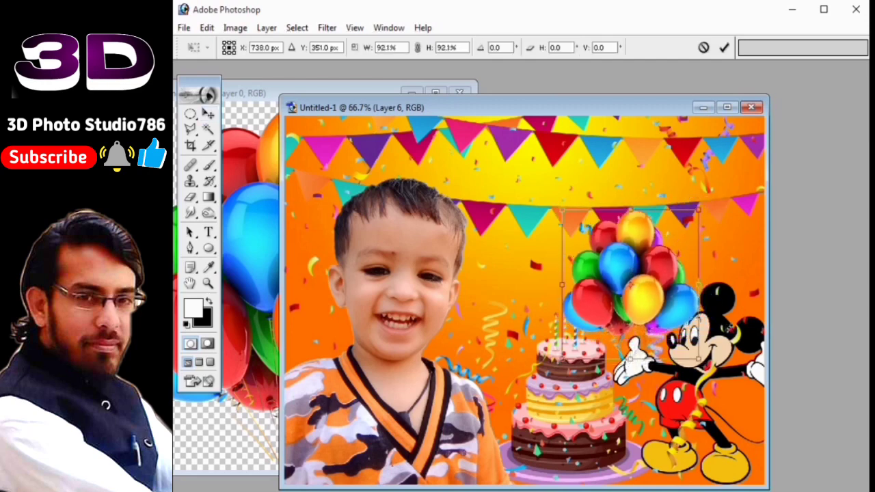
pyautogui.moveTo(708, 328); pyautogui.dragTo(684, 355)
pyautogui.moveTo(640, 308); pyautogui.dragTo(624, 321)
pyautogui.press('Return')
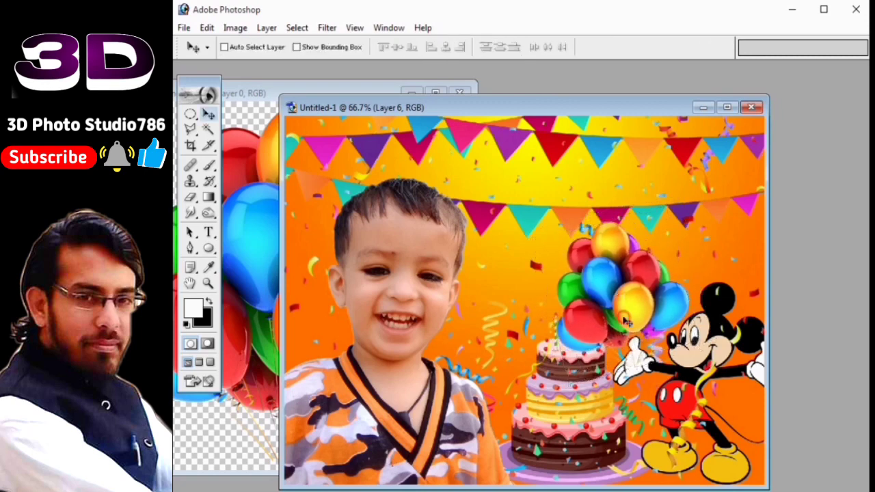
# Select Layer 5, zoom in on Mickey's hand, and erase leftovers with a size-70 eraser
pyautogui.rightClick(554, 378)
pyautogui.click(574, 373)
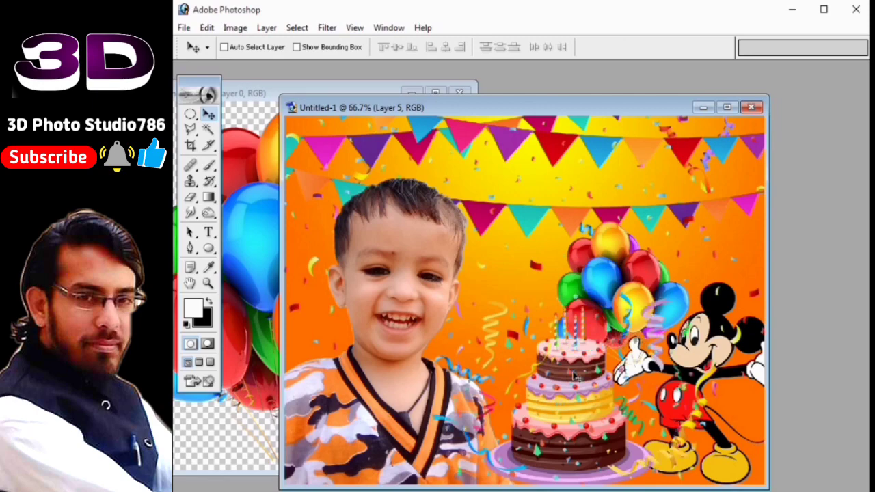
pyautogui.press('z')
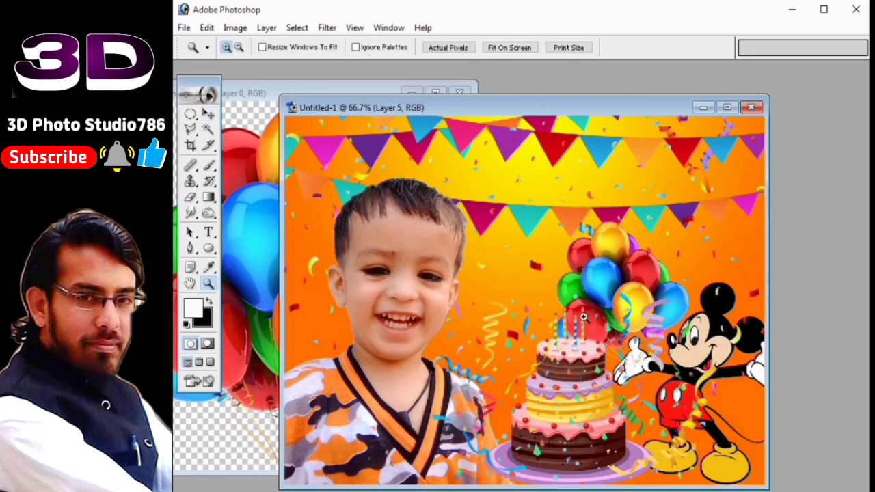
pyautogui.moveTo(583, 317); pyautogui.dragTo(665, 402)
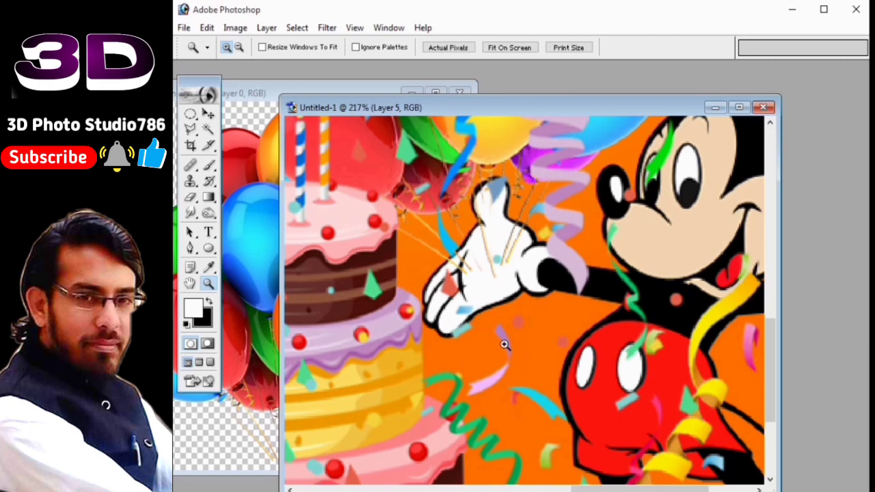
pyautogui.press('e')
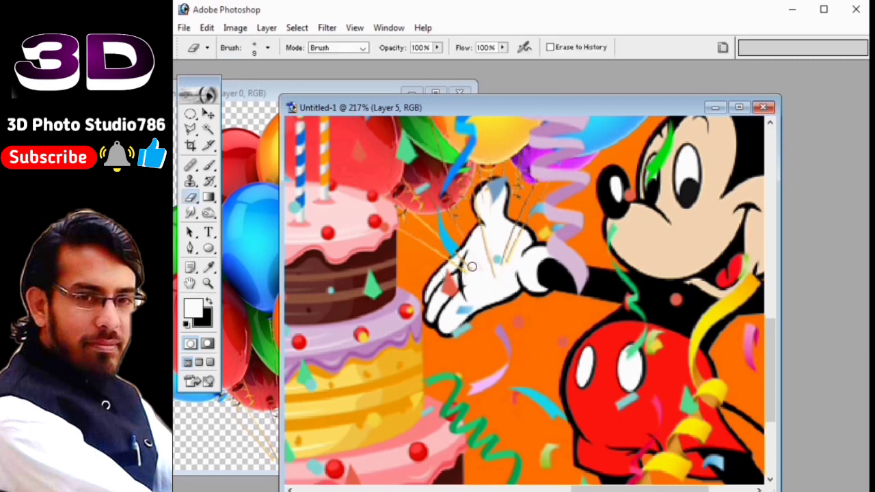
pyautogui.press(']')
pyautogui.press(']')
pyautogui.press(']')
pyautogui.press(']')
pyautogui.press(']')
pyautogui.press(']')
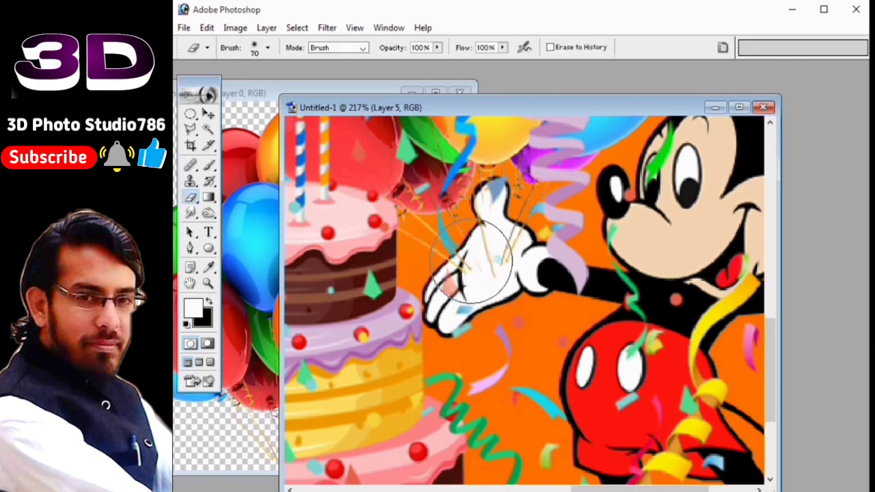
pyautogui.press(']')
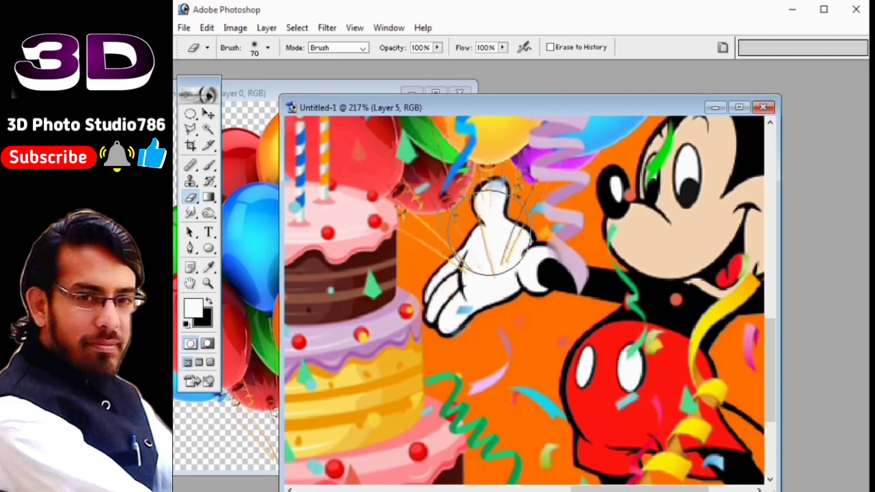
# Zoom back out until the whole card is visible
pyautogui.press('z')
pyautogui.keyDown('alt'); pyautogui.click(568, 363); pyautogui.keyUp('alt')
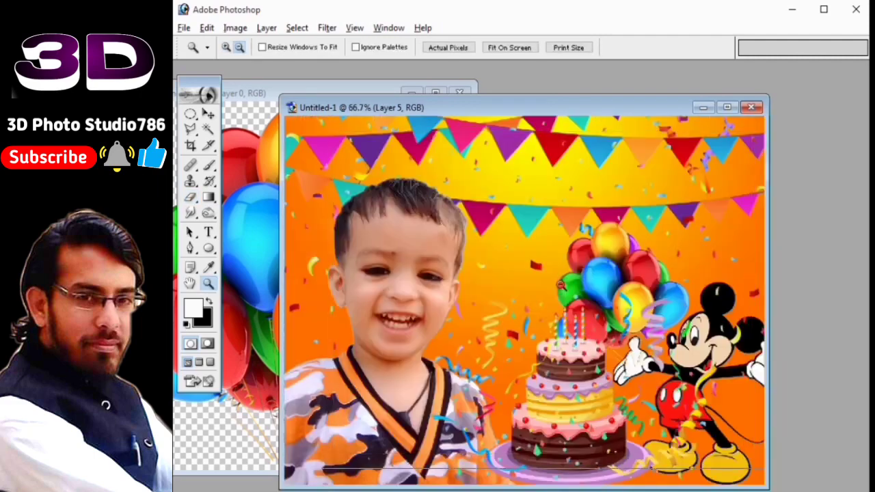
pyautogui.keyDown('alt'); pyautogui.click(579, 347); pyautogui.keyUp('alt')
# Open Layer 6's layer style and enable a white Outer Glow
pyautogui.press('v')
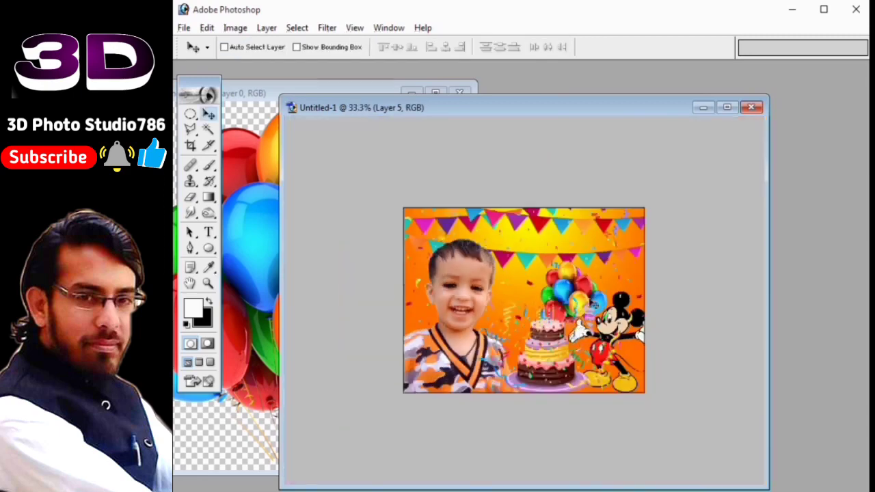
pyautogui.keyDown('ctrl'); pyautogui.click(619, 298); pyautogui.keyUp('ctrl')
pyautogui.press('F7')
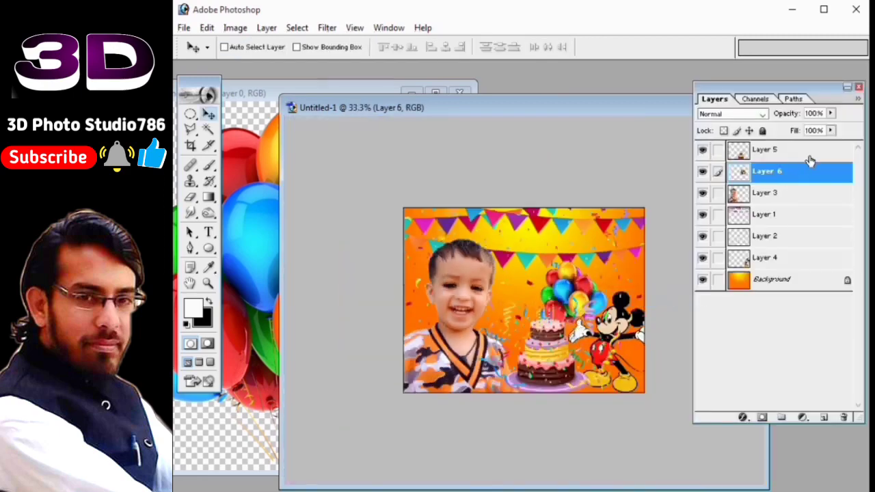
pyautogui.doubleClick(815, 171)
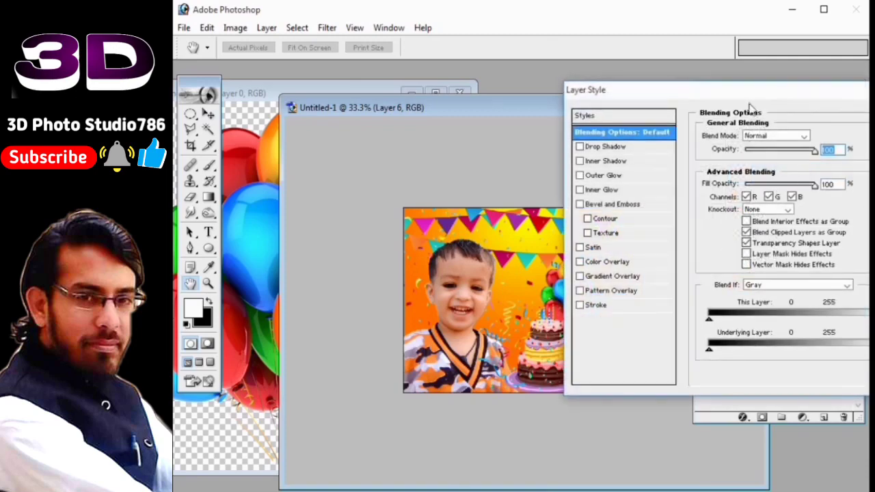
pyautogui.moveTo(666, 99)
pyautogui.mouseDown()
pyautogui.moveTo(335, 3)
pyautogui.moveTo(376, 17)
pyautogui.mouseUp()
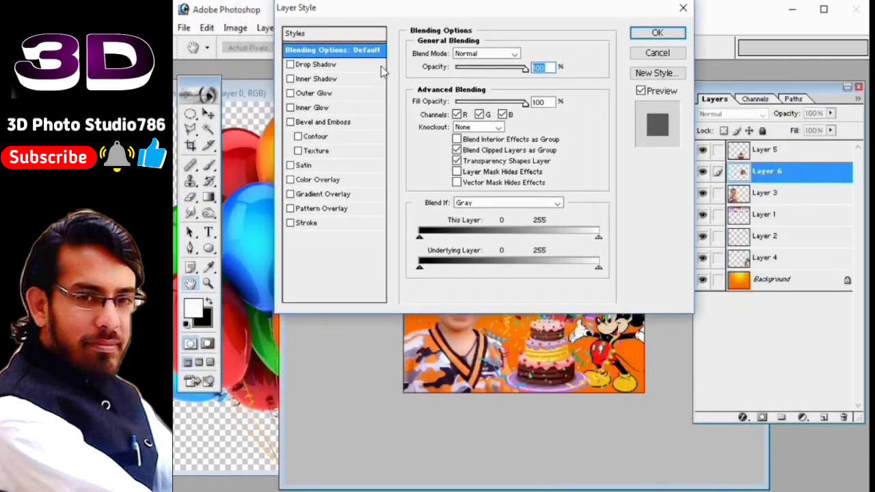
pyautogui.click(334, 93)
pyautogui.click(441, 100)
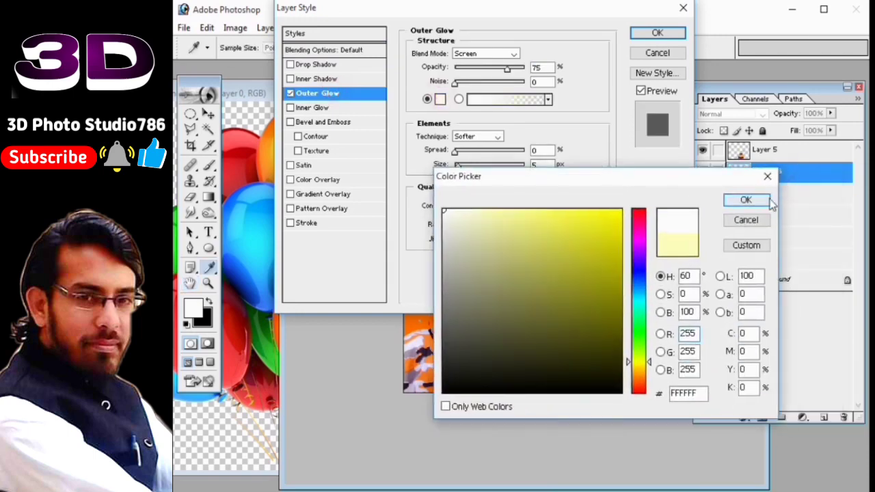
pyautogui.click(745, 199)
pyautogui.moveTo(555, 12)
pyautogui.mouseDown()
pyautogui.moveTo(561, 90)
pyautogui.moveTo(355, 142)
pyautogui.mouseUp()
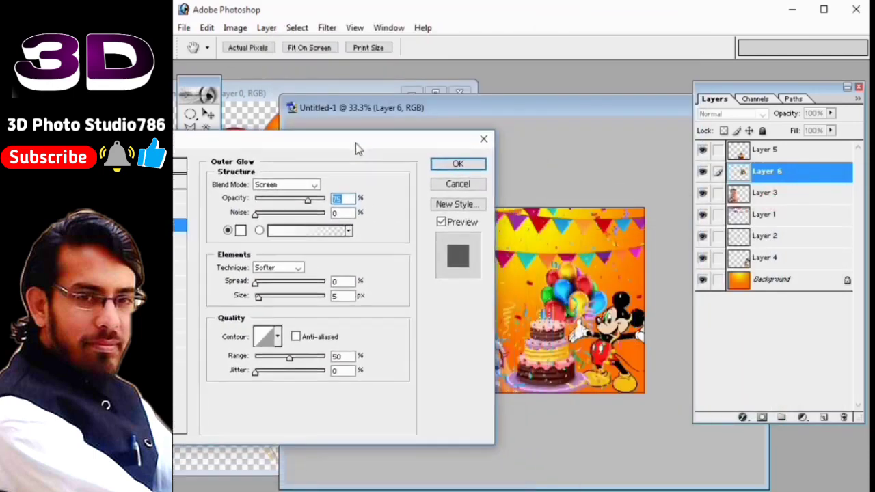
# Set glow spread 6, range 20, opacity 100, apply it, and close the balloon image
pyautogui.doubleClick(334, 281)
pyautogui.write('6')
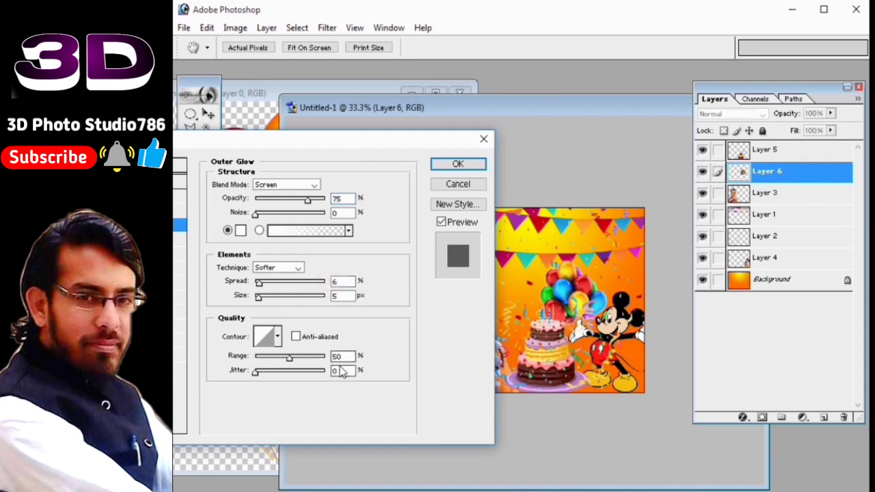
pyautogui.doubleClick(339, 356)
pyautogui.write('20')
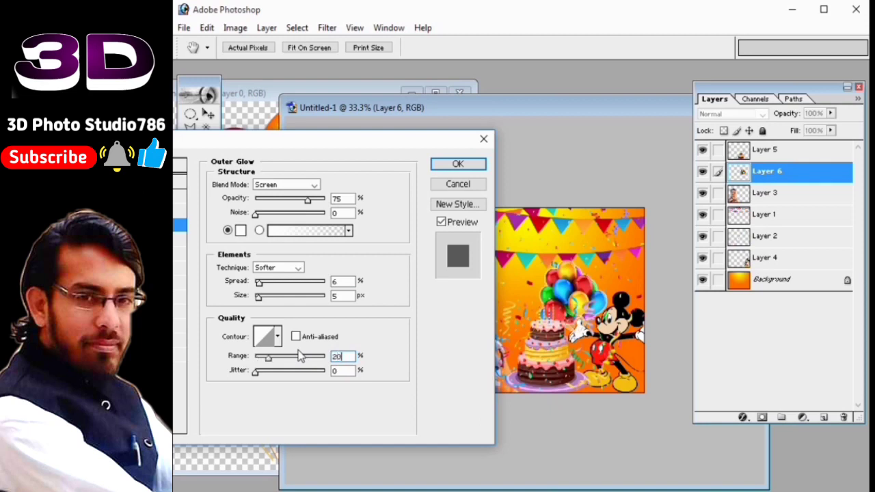
pyautogui.moveTo(308, 198); pyautogui.dragTo(326, 202)
pyautogui.moveTo(273, 299); pyautogui.dragTo(260, 299)
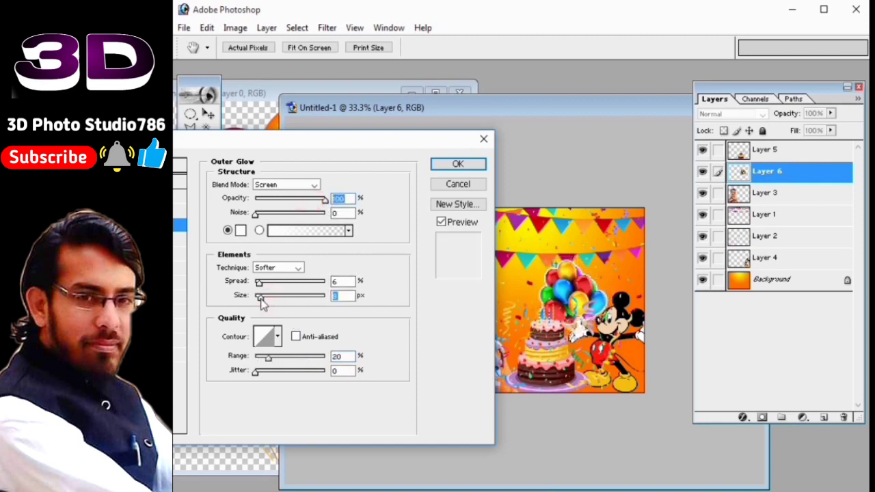
pyautogui.click(457, 164)
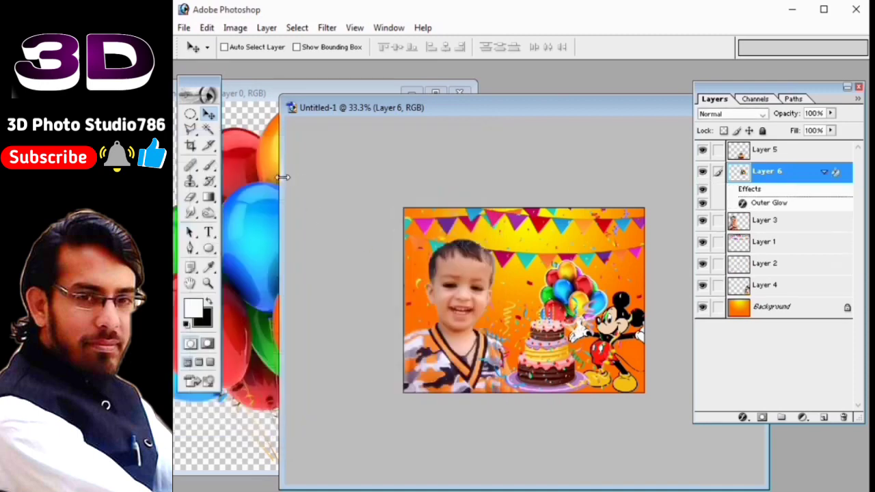
pyautogui.click(280, 177)
pyautogui.click(460, 92)
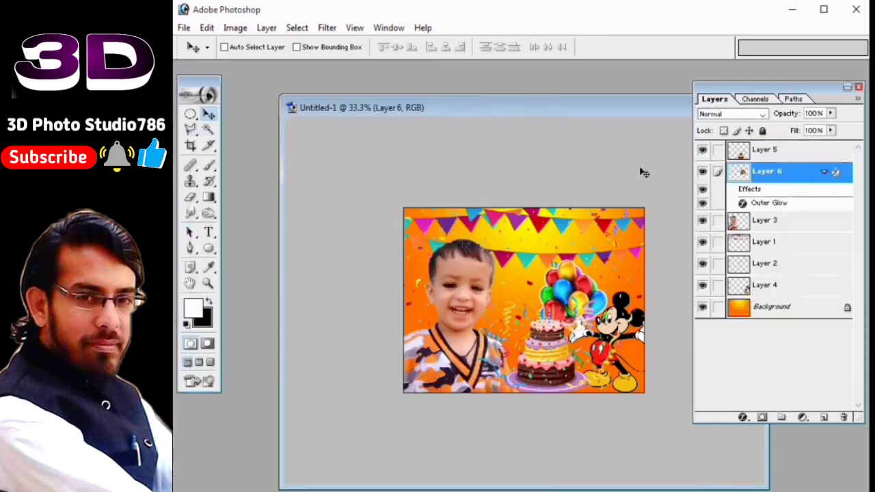
# Open the Pngtree happy birthday image and widen its window to show the whole picture
pyautogui.doubleClick(586, 82)
pyautogui.click(485, 96)
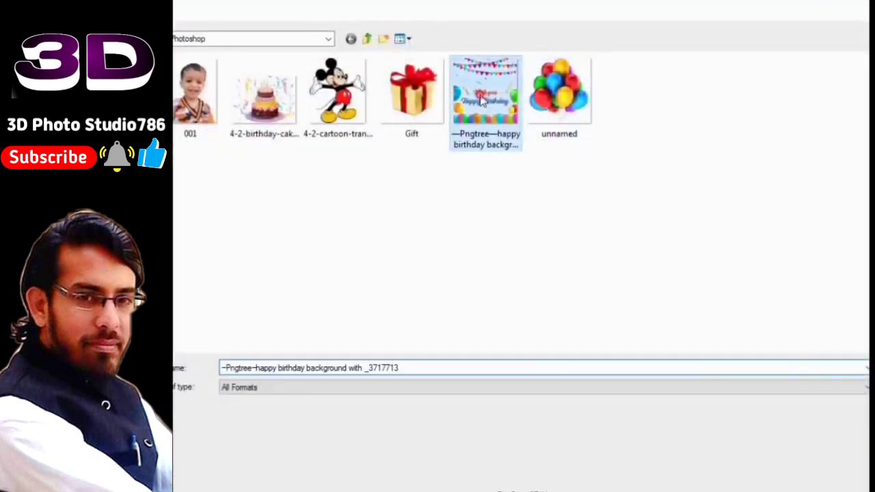
pyautogui.press('Return')
pyautogui.press('z')
pyautogui.click(432, 273)
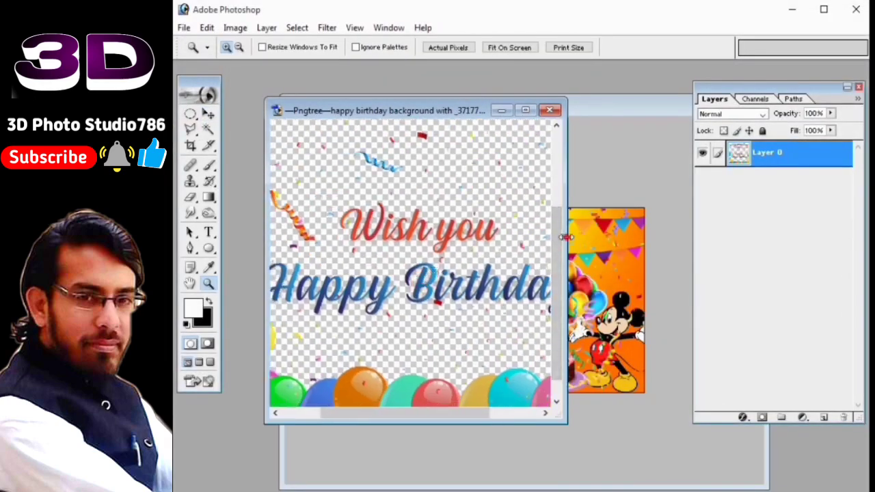
pyautogui.moveTo(567, 241); pyautogui.dragTo(677, 243)
# Trace around the 'Wish you Happy Birthday' lettering with the Polygonal Lasso
pyautogui.press('l')
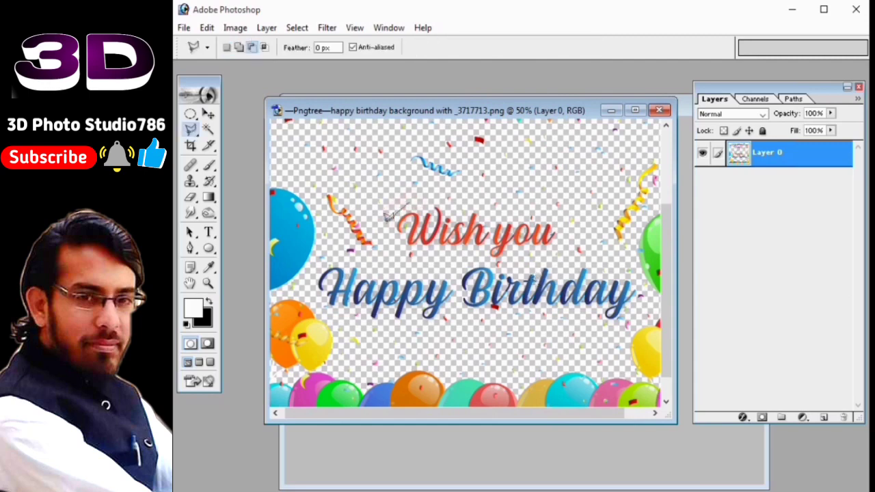
pyautogui.click(393, 264)
pyautogui.click(345, 263)
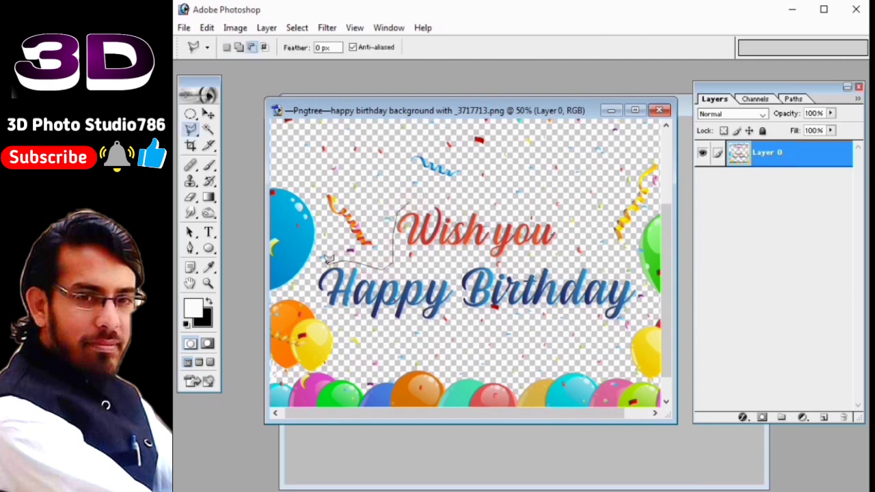
pyautogui.click(312, 285)
pyautogui.click(335, 317)
pyautogui.click(410, 330)
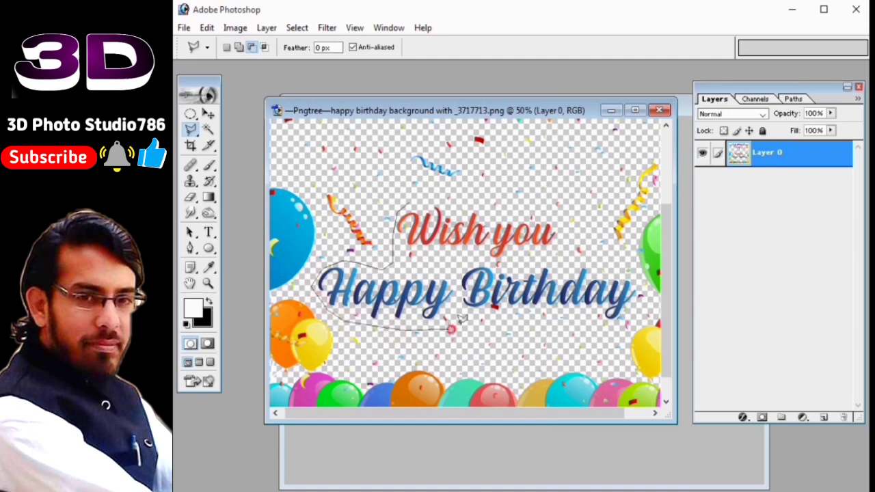
pyautogui.click(479, 322)
pyautogui.click(592, 320)
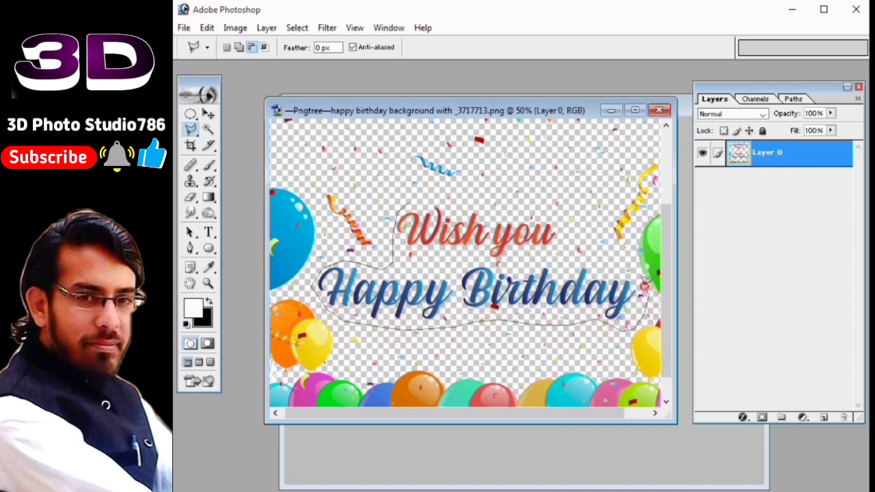
pyautogui.click(646, 294)
pyautogui.click(635, 277)
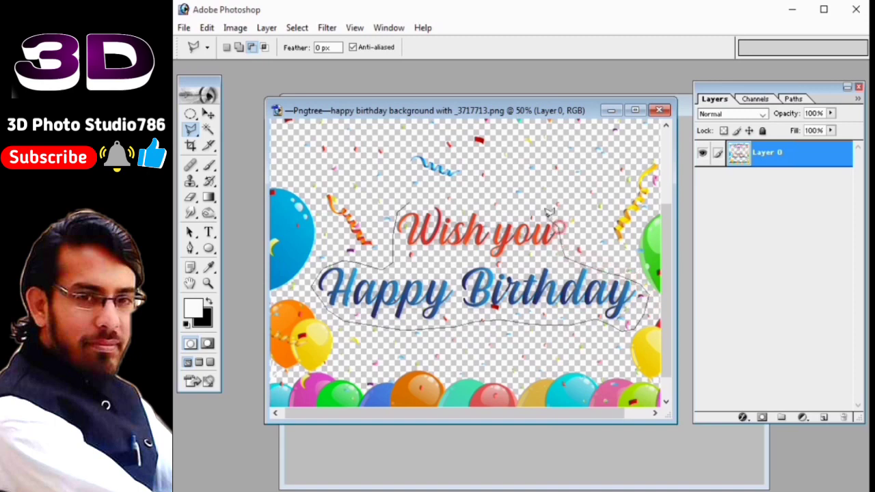
pyautogui.click(556, 218)
pyautogui.click(473, 206)
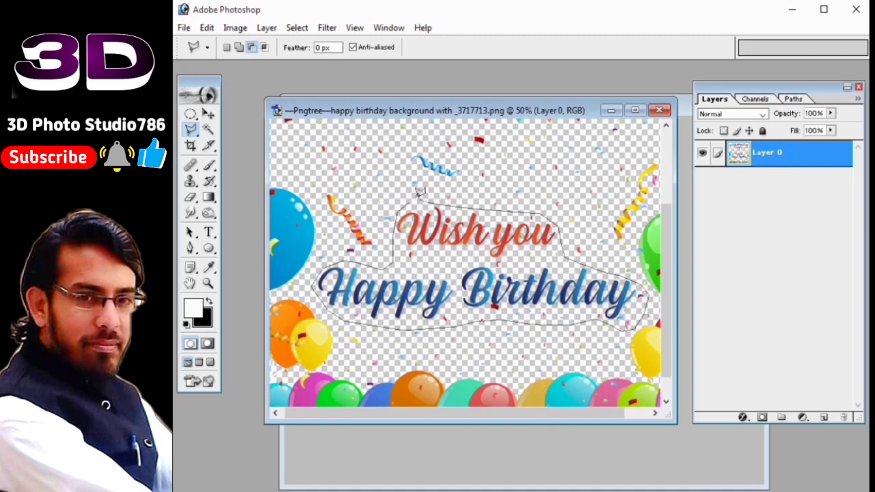
pyautogui.click(415, 200)
# Copy the selected lettering into the birthday card with the Move tool
pyautogui.press('v')
pyautogui.moveTo(551, 117); pyautogui.dragTo(335, 116)
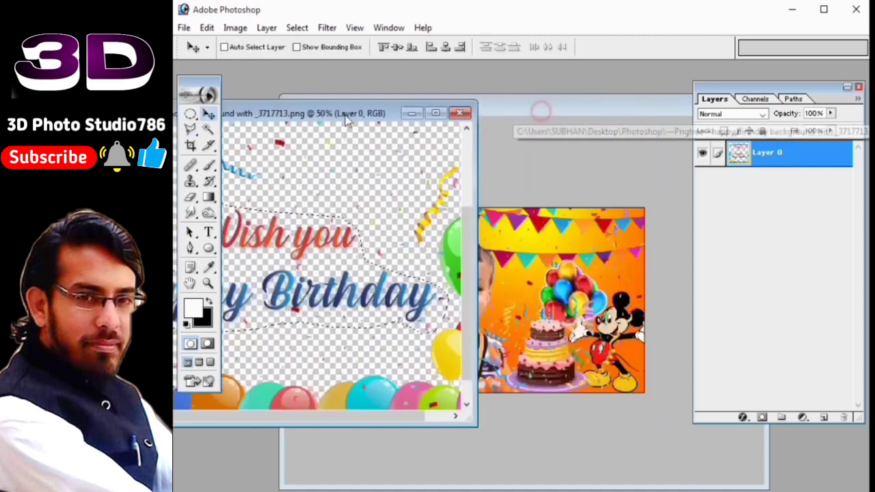
pyautogui.moveTo(308, 287); pyautogui.dragTo(527, 279)
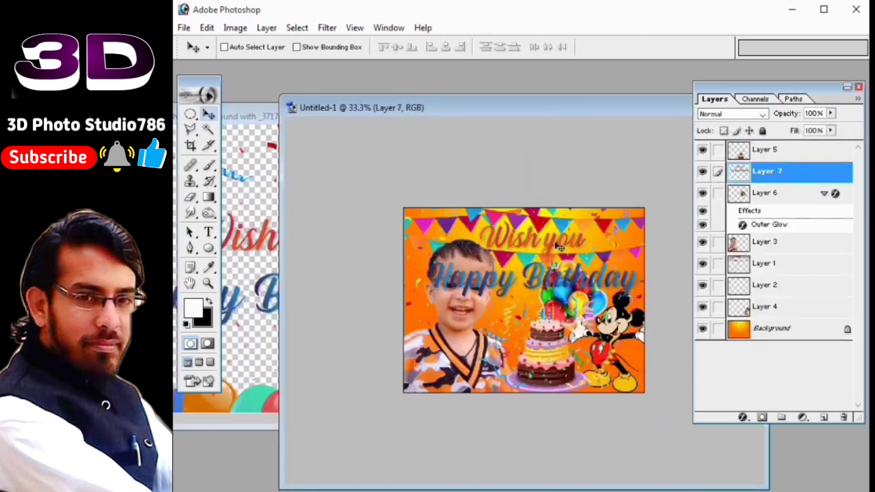
# Scale the lettering to about 64%, position it, and bring its layer to the top
pyautogui.hotkey('ctrl', 't')
pyautogui.moveTo(644, 222); pyautogui.dragTo(602, 235)
pyautogui.moveTo(533, 261)
pyautogui.mouseDown()
pyautogui.moveTo(509, 333)
pyautogui.moveTo(518, 358)
pyautogui.mouseUp()
pyautogui.press('Return')
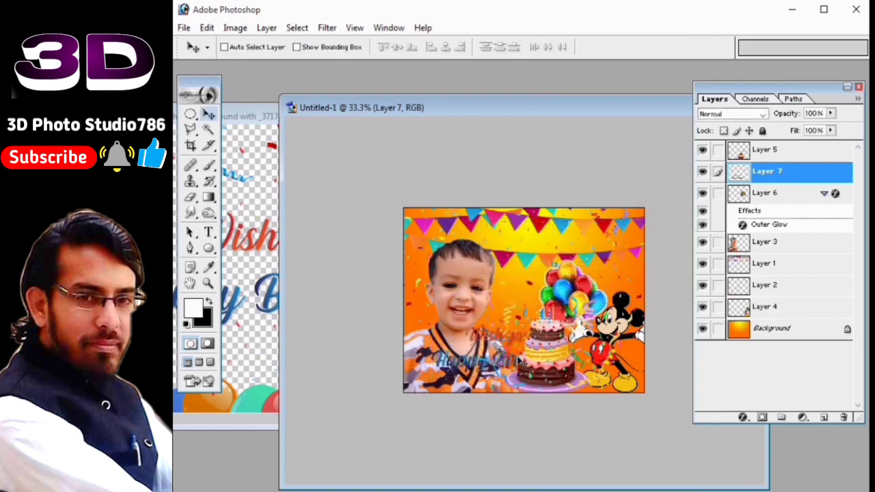
pyautogui.hotkey('ctrl', ']')
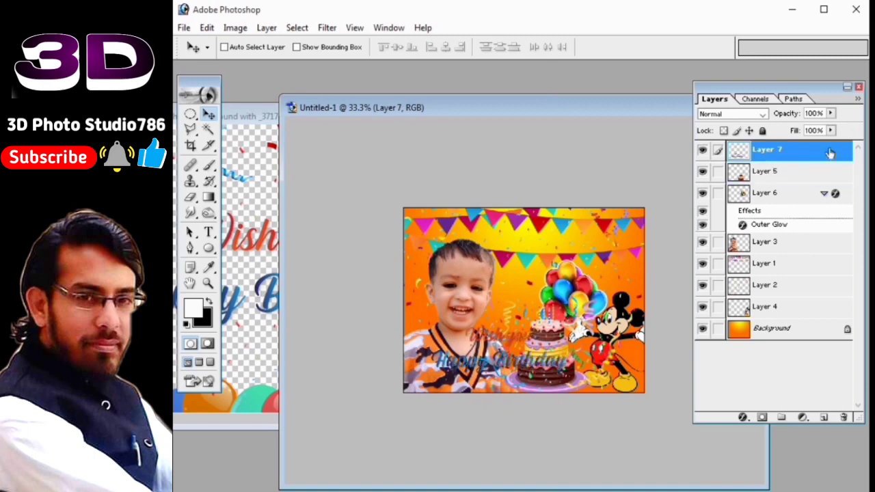
# Give the title lettering a white stroke with a value of 21
pyautogui.doubleClick(830, 152)
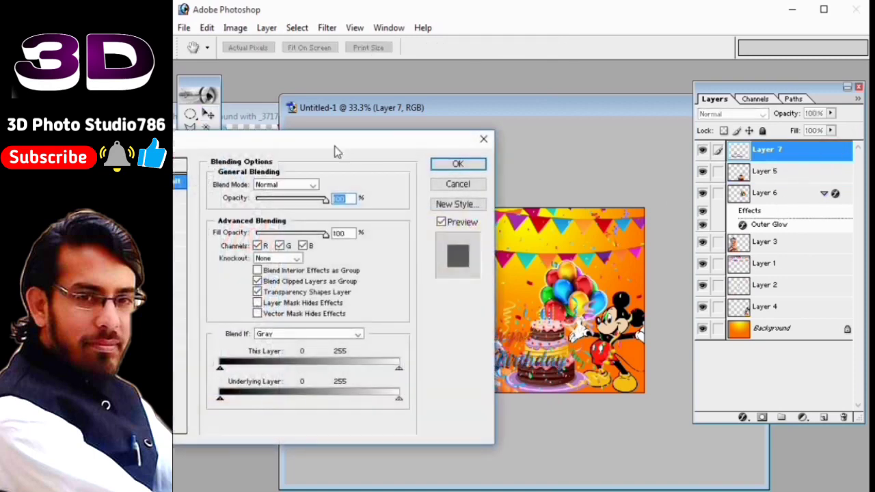
pyautogui.moveTo(335, 150); pyautogui.dragTo(730, 102)
pyautogui.click(502, 306)
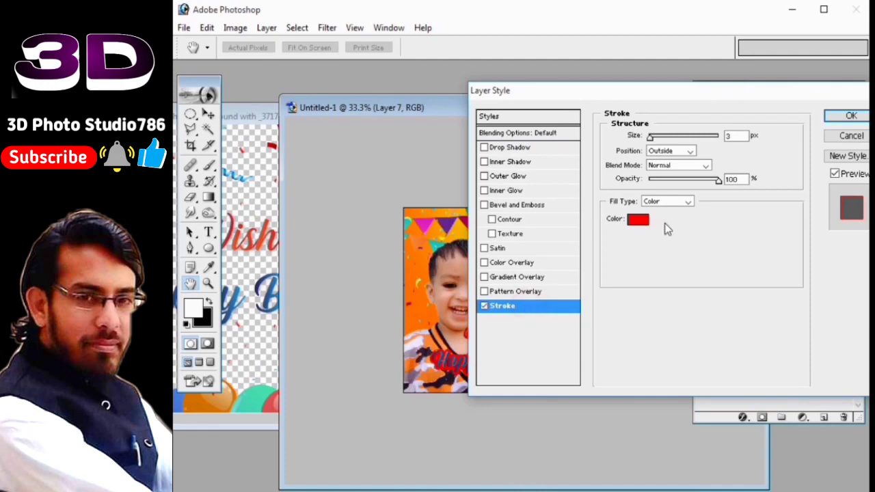
pyautogui.click(637, 219)
pyautogui.click(444, 212)
pyautogui.click(742, 199)
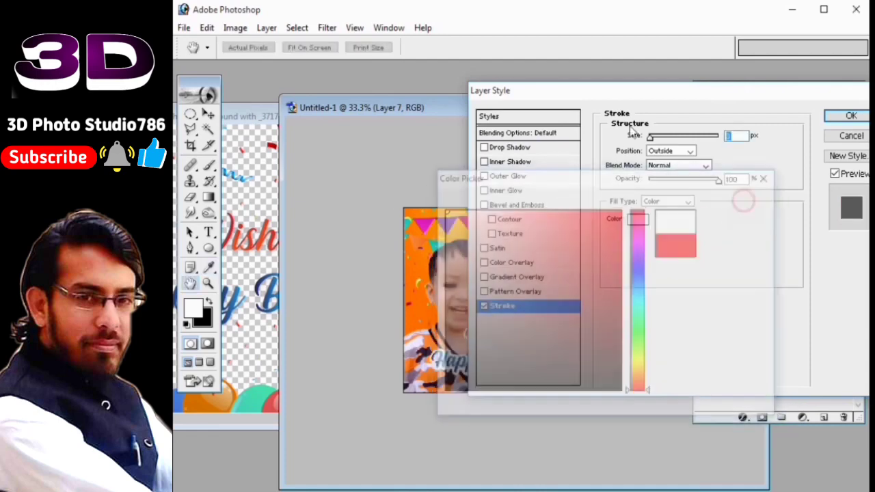
pyautogui.moveTo(602, 90); pyautogui.dragTo(651, 163)
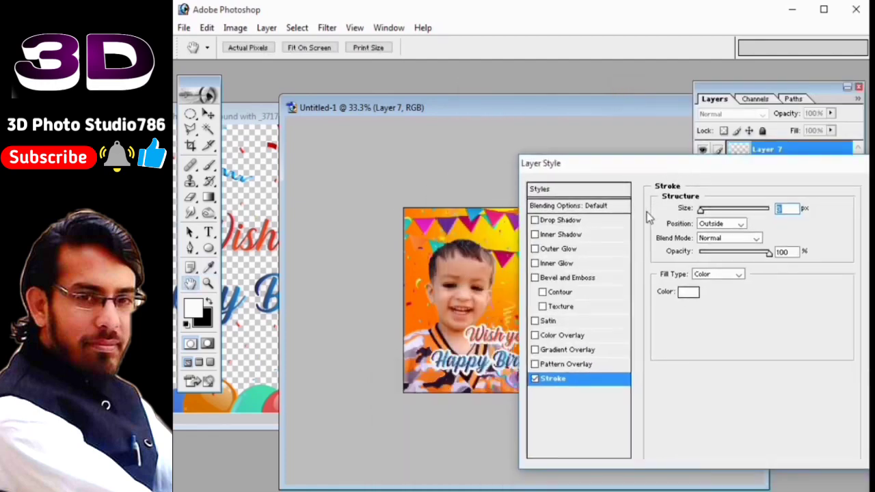
pyautogui.write('2')
pyautogui.write('1')
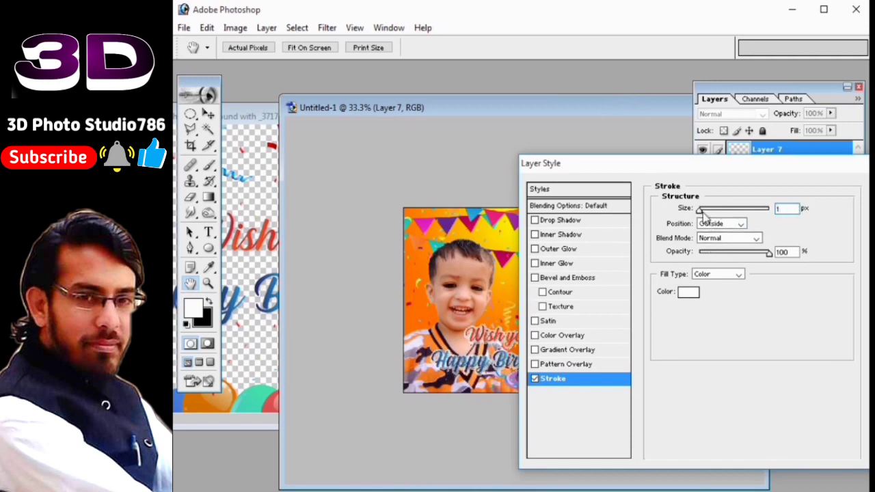
# Replace the stroke with a white Outer Glow at 100% opacity
pyautogui.click(535, 378)
pyautogui.click(560, 249)
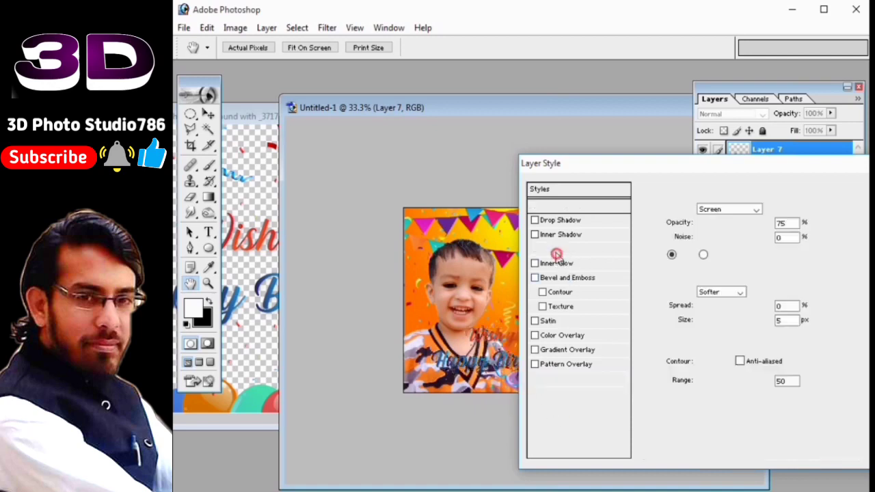
pyautogui.click(685, 255)
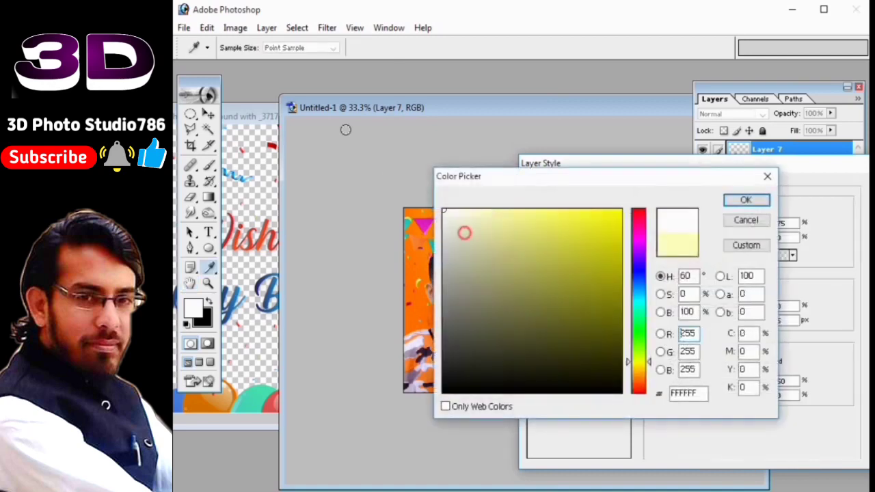
pyautogui.click(748, 199)
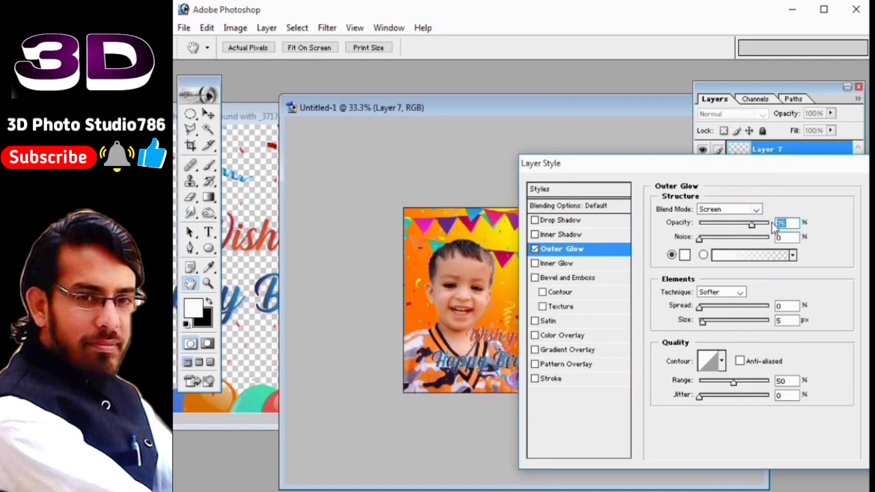
pyautogui.moveTo(751, 225); pyautogui.dragTo(771, 225)
# Set the glow's spread to 6 and range to 20, enlarge its size, and apply it
pyautogui.click(786, 305)
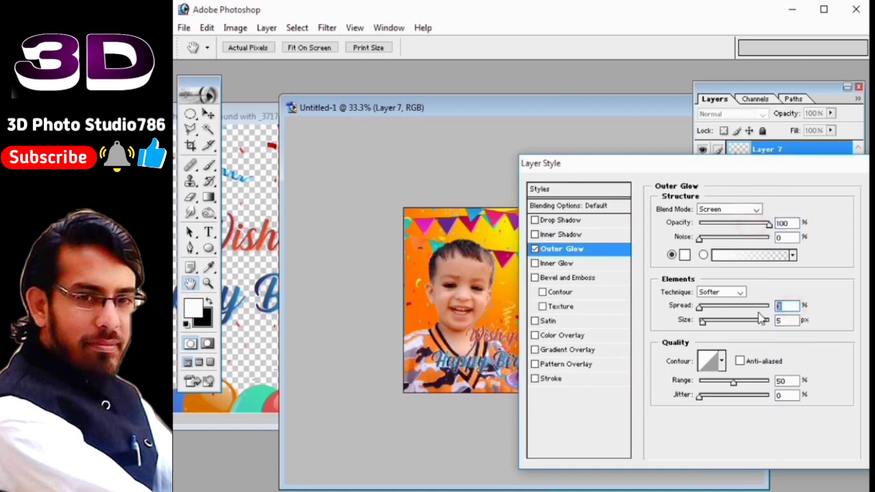
pyautogui.write('6')
pyautogui.click(786, 381)
pyautogui.write('2')
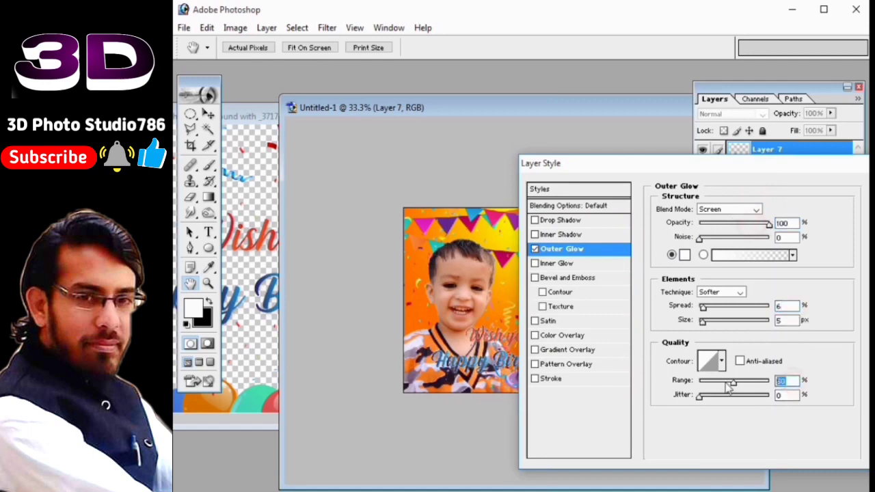
pyautogui.write('0')
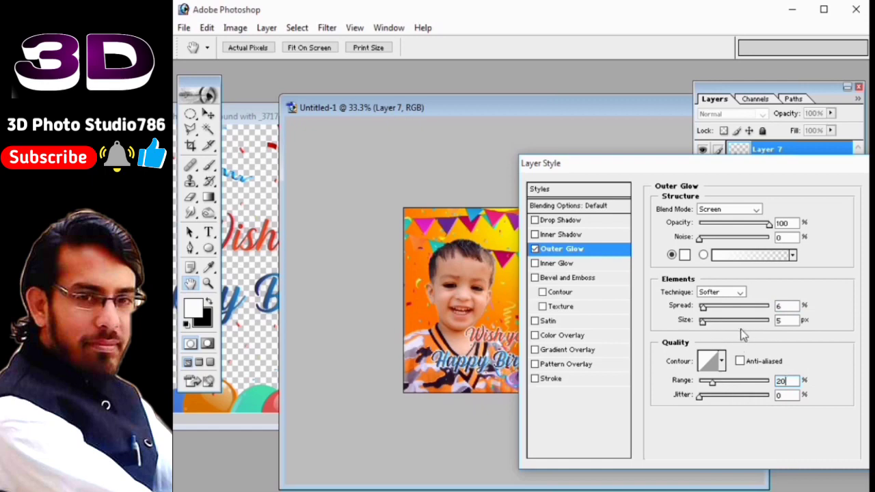
pyautogui.moveTo(704, 321); pyautogui.dragTo(710, 321)
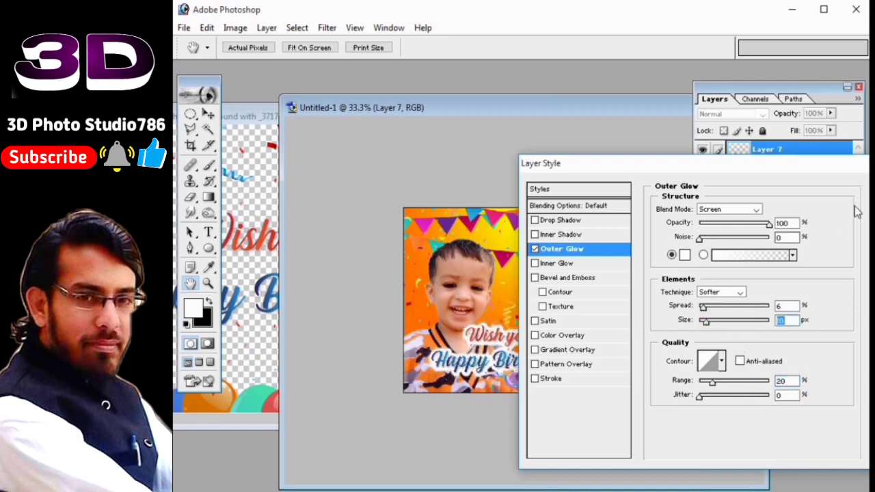
pyautogui.moveTo(812, 164); pyautogui.dragTo(659, 164)
pyautogui.click(748, 190)
# Zoom in, maximize the document window and close the Layers panel
pyautogui.press('z')
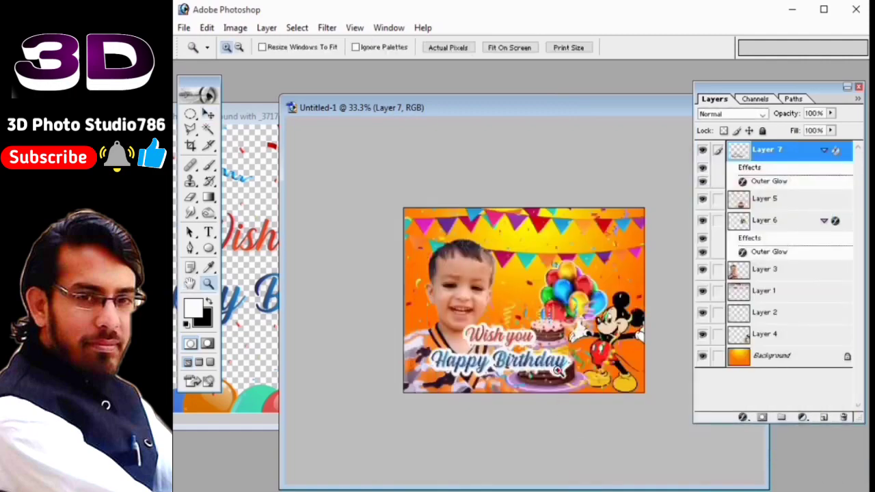
pyautogui.click(572, 410)
pyautogui.doubleClick(560, 109)
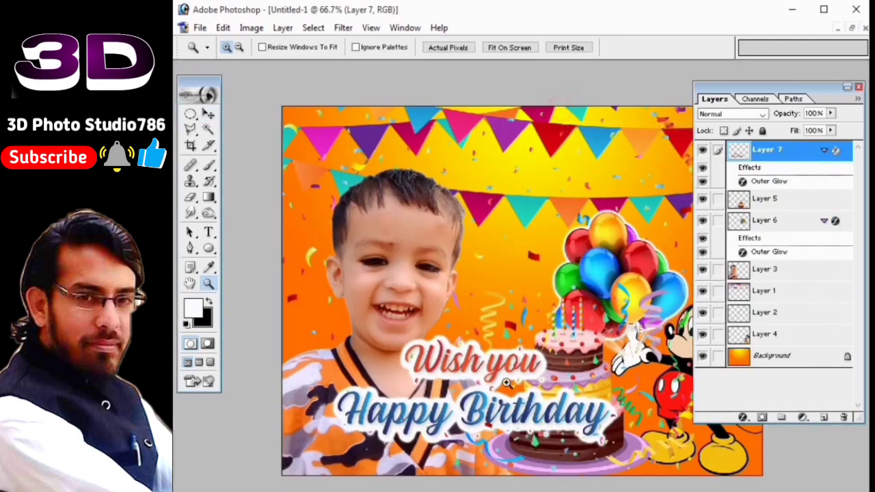
pyautogui.press('v')
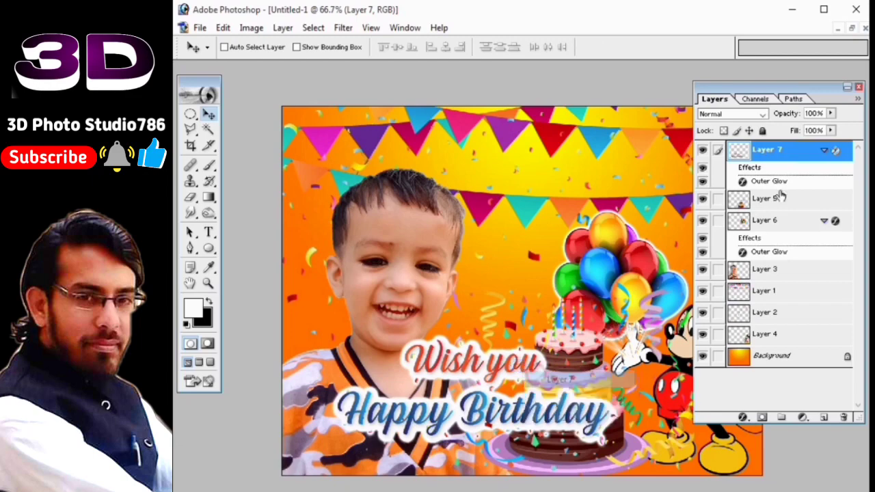
pyautogui.click(859, 87)
# Scale the title to about 66.8% and place it at the card's top right
pyautogui.hotkey('ctrl', 't')
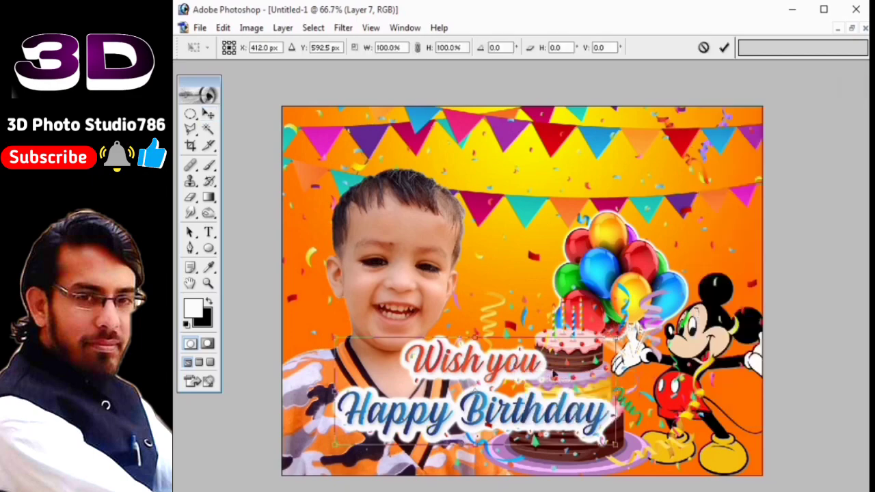
pyautogui.moveTo(618, 335); pyautogui.dragTo(524, 373)
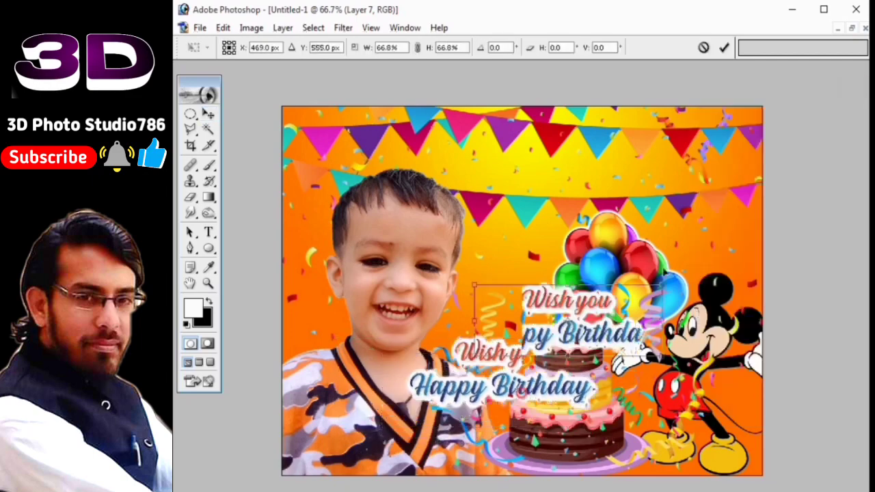
pyautogui.moveTo(458, 424)
pyautogui.mouseDown()
pyautogui.moveTo(685, 191)
pyautogui.moveTo(684, 177)
pyautogui.mouseUp()
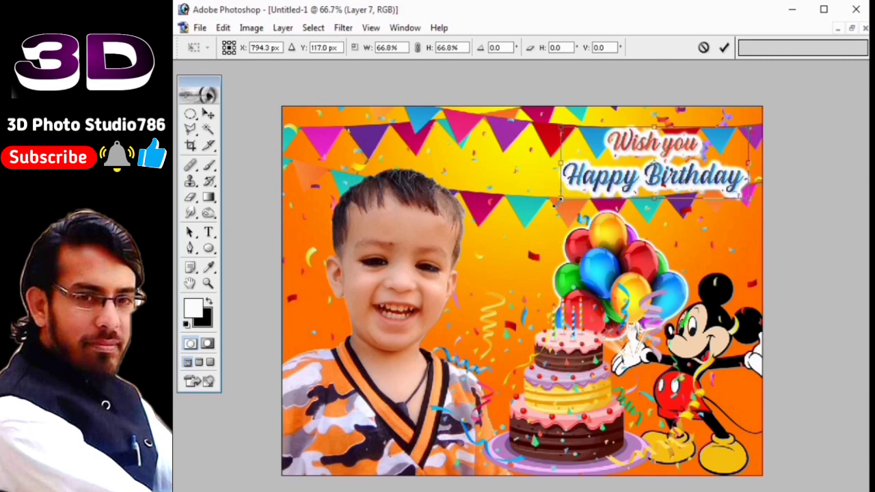
pyautogui.moveTo(561, 128); pyautogui.dragTo(527, 118)
pyautogui.press('Return')
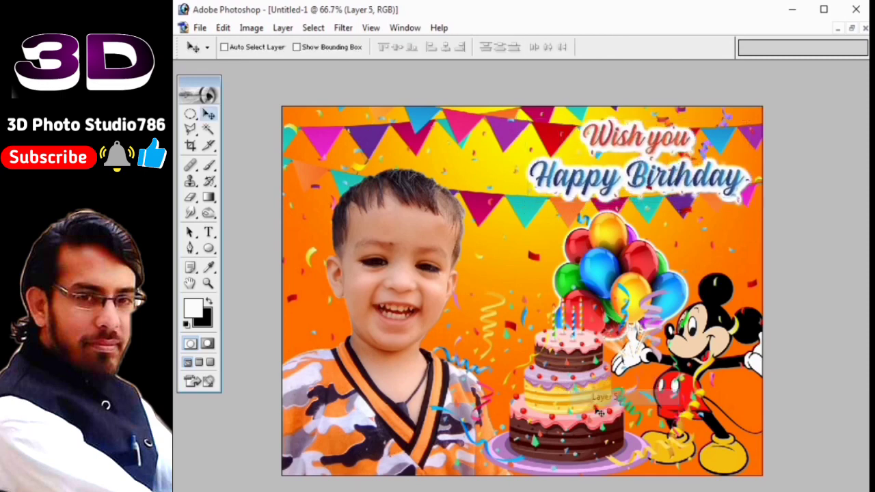
# Nudge the cake layer slightly to the left
pyautogui.moveTo(567, 389); pyautogui.dragTo(573, 406)
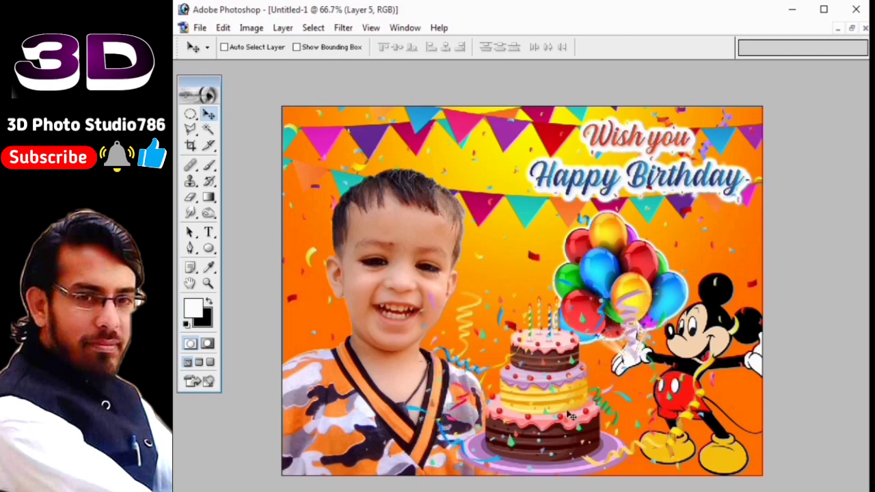
pyautogui.press('e')
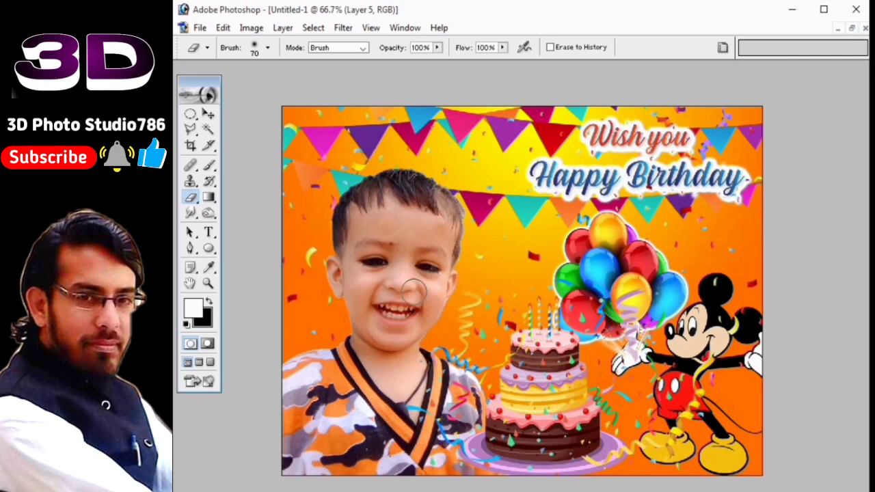
pyautogui.press('v')
# Apply the Imagenomic Portraiture skin-smoothing filter to the child's photo on Layer 3
pyautogui.rightClick(424, 270)
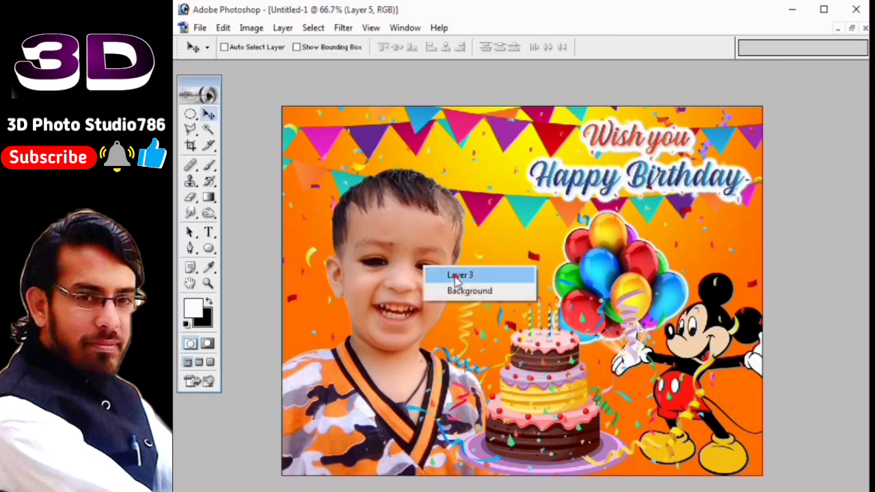
pyautogui.click(457, 275)
pyautogui.click(343, 27)
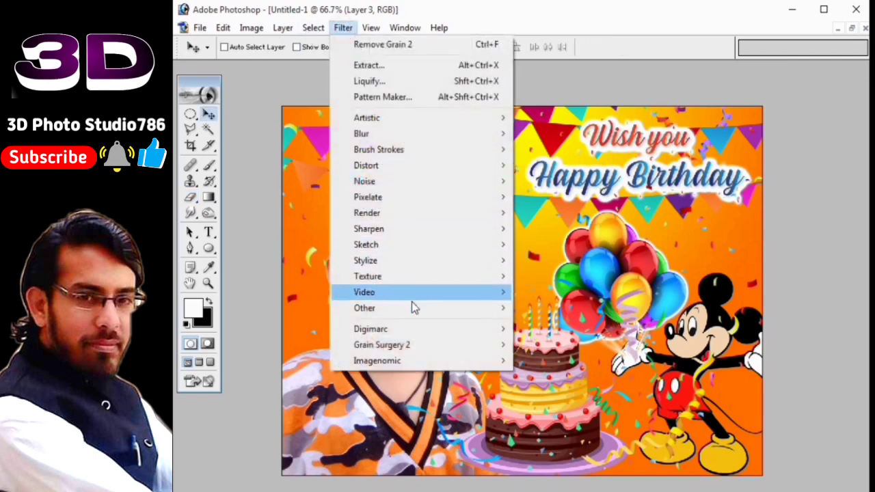
pyautogui.moveTo(378, 360)
pyautogui.click(543, 362)
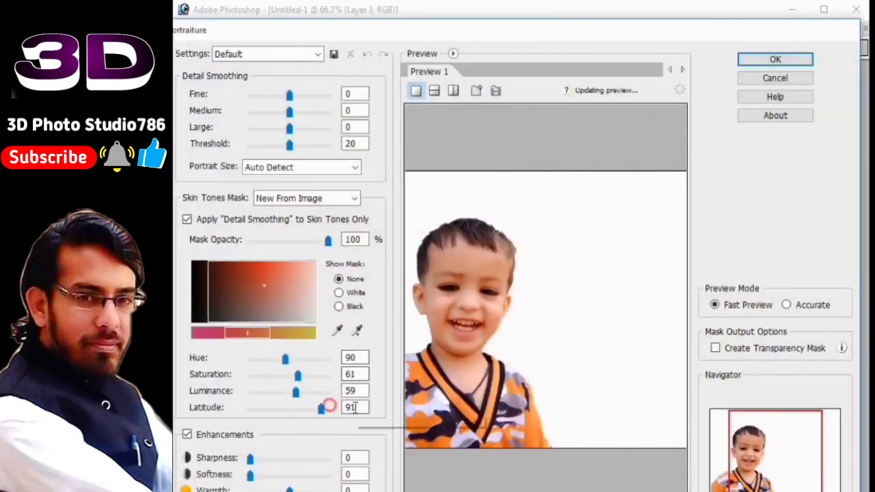
pyautogui.press('Return')
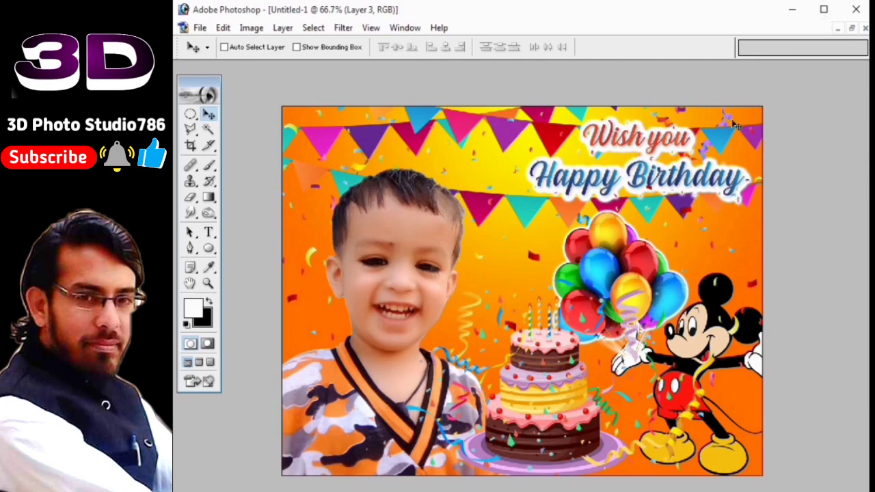
# Show the finished card zoomed in, full screen, with all panels hidden
pyautogui.press('f')
pyautogui.press('f')
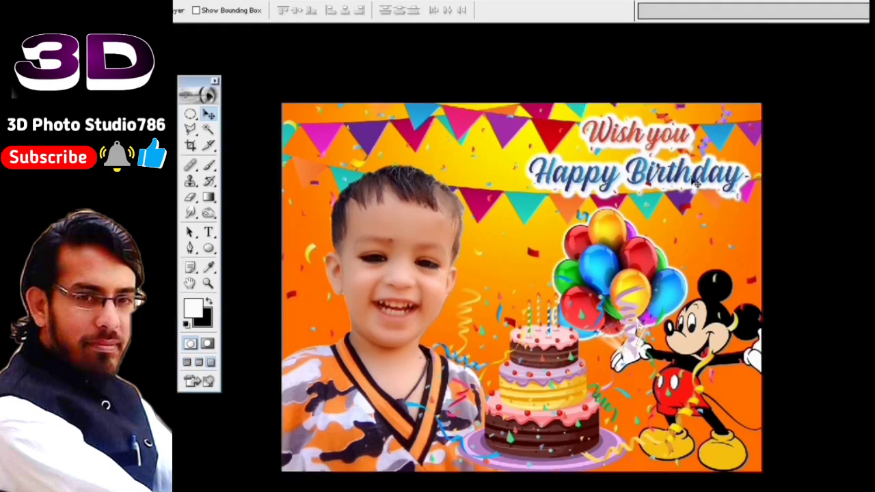
pyautogui.press('Tab')
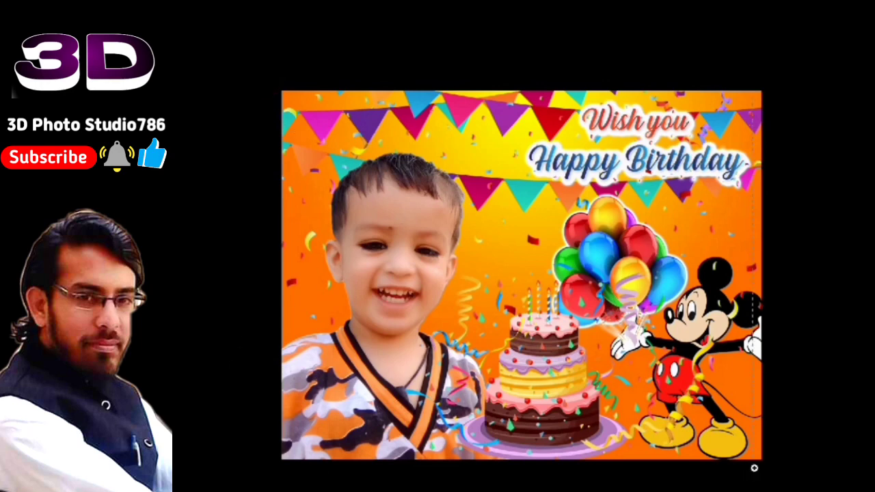
pyautogui.hotkey('ctrl', '+')
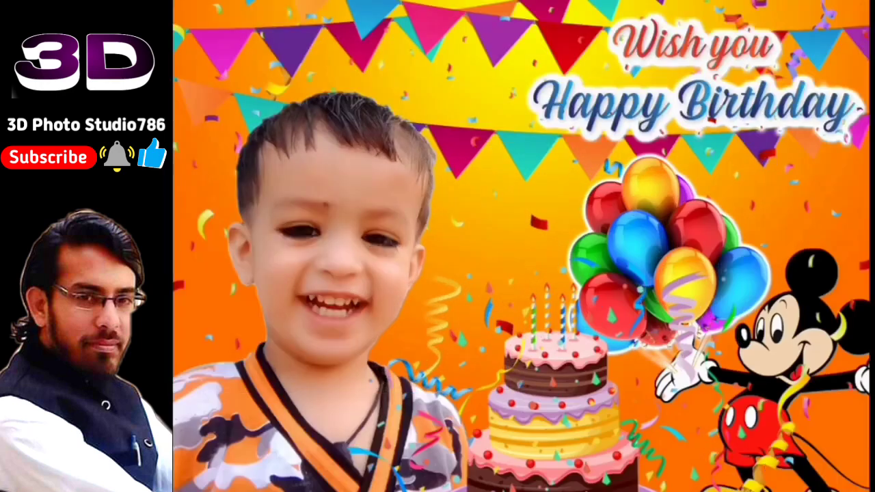